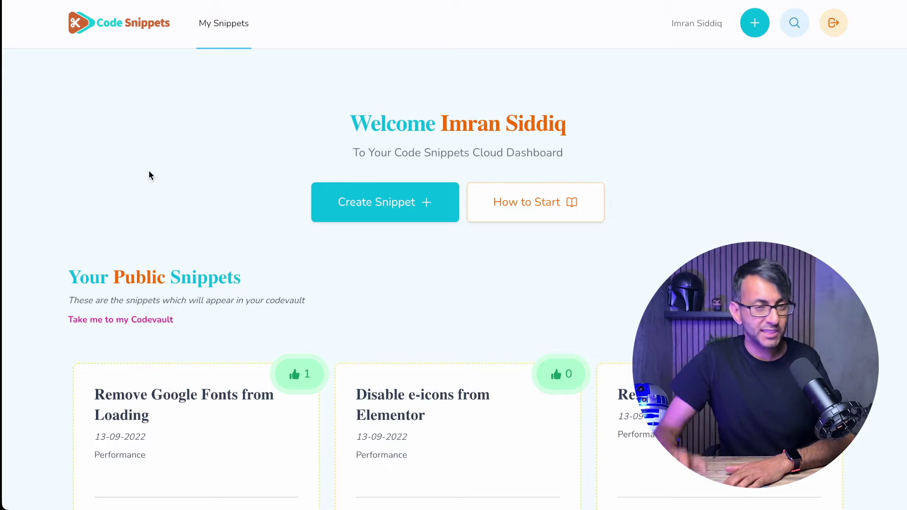
- Review the dashboard's public, private and under-review snippet sections
scroll(226, 290, "down", 5)
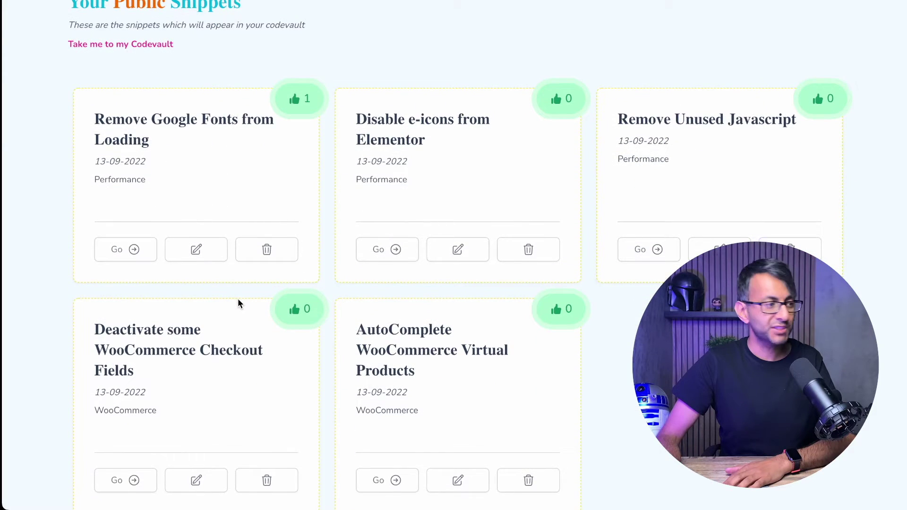
scroll(238, 299, "down", 6)
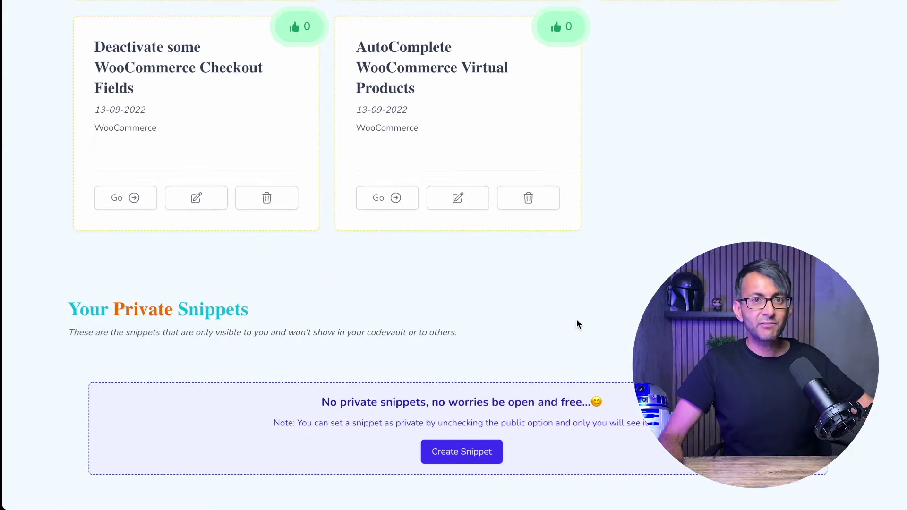
scroll(581, 291, "up", 3)
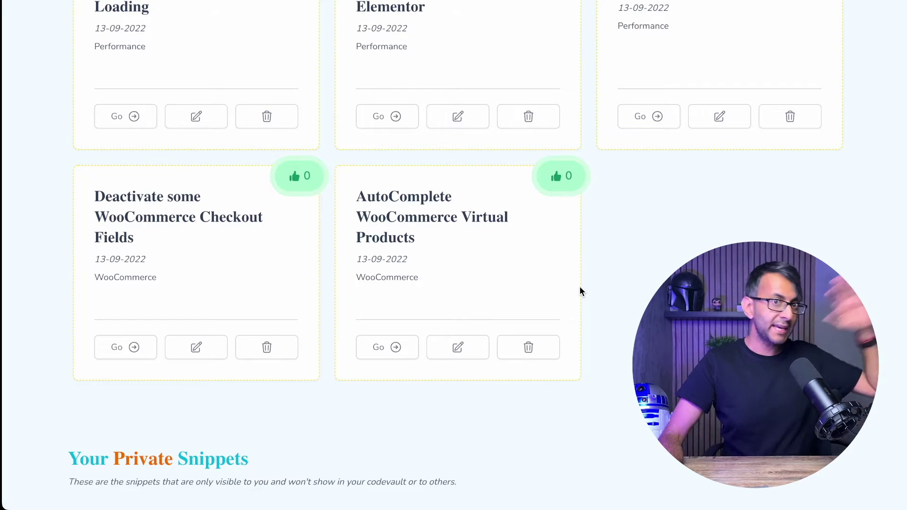
scroll(580, 290, "down", 10)
scroll(573, 293, "up", 2)
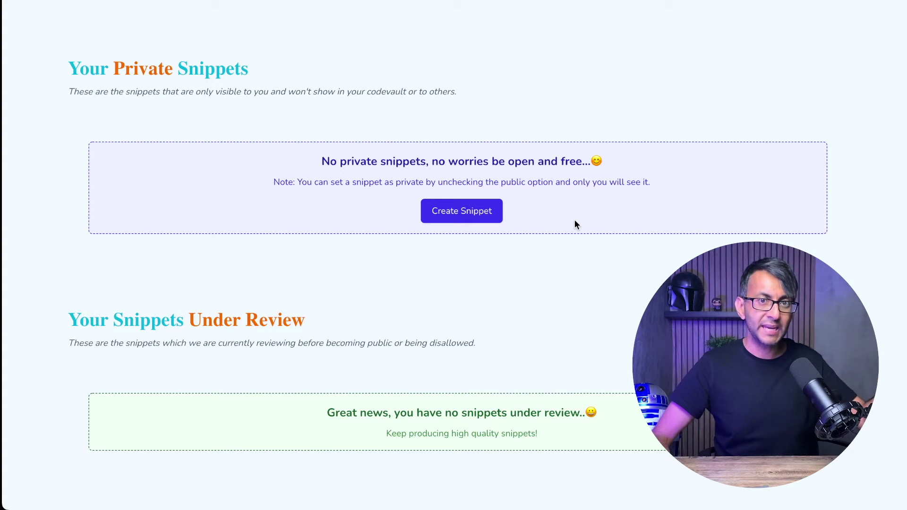
scroll(575, 219, "up", 15)
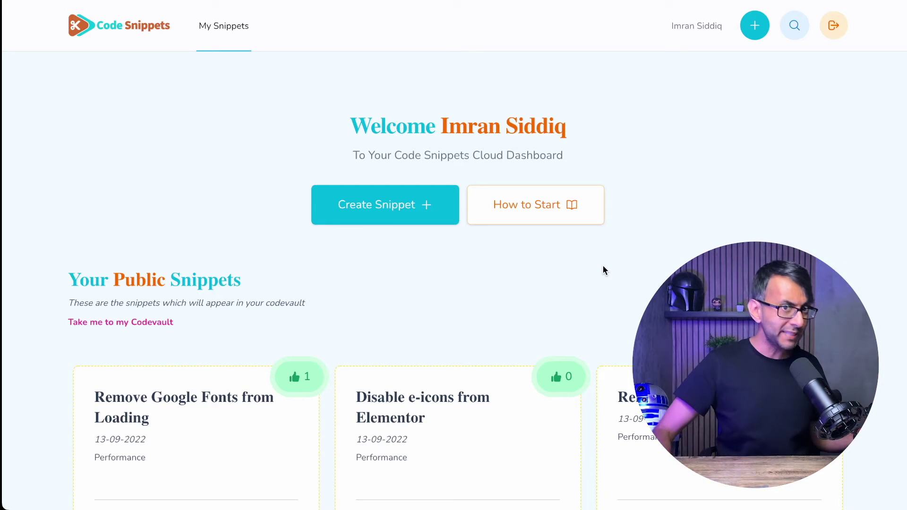
- Open the How to Start guide, read its Codevault section, and return to the snippets dashboard
left_click(548, 215)
scroll(591, 307, "down", 3)
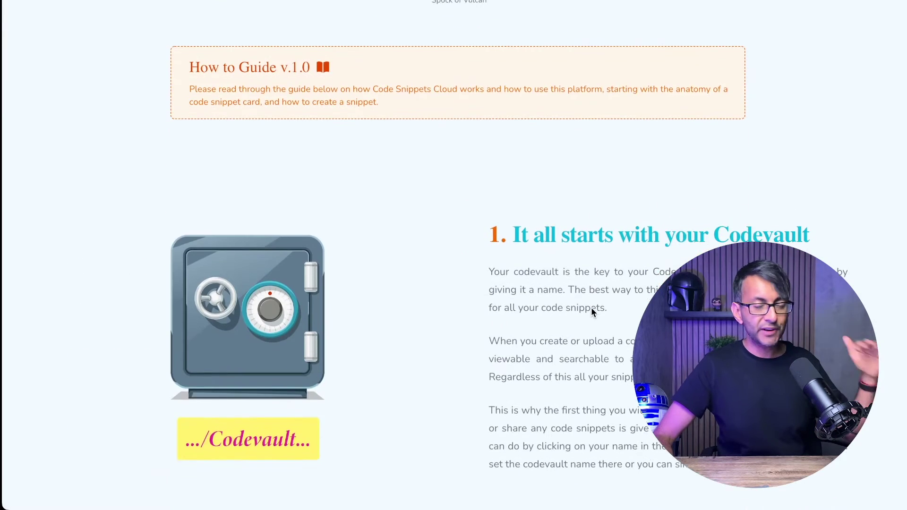
scroll(591, 307, "down", 3)
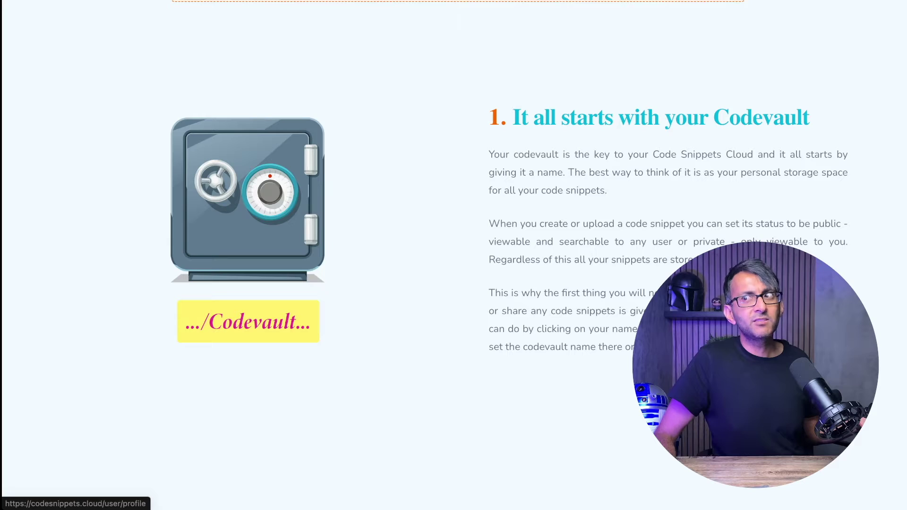
scroll(454, 255, "down", 10)
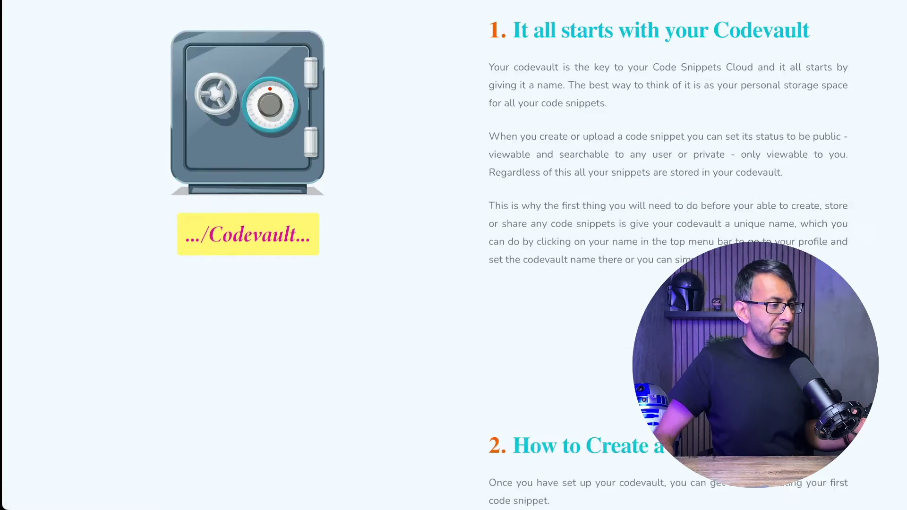
scroll(453, 255, "up", 15)
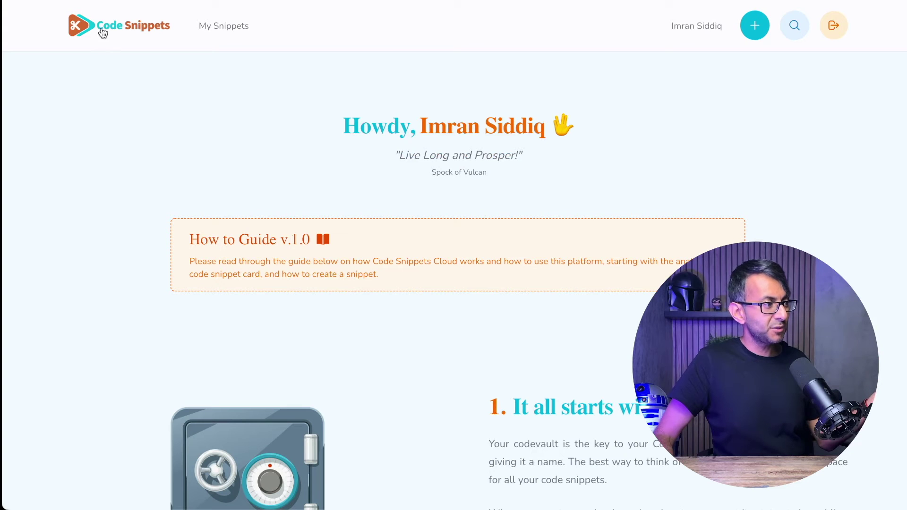
left_click(117, 35)
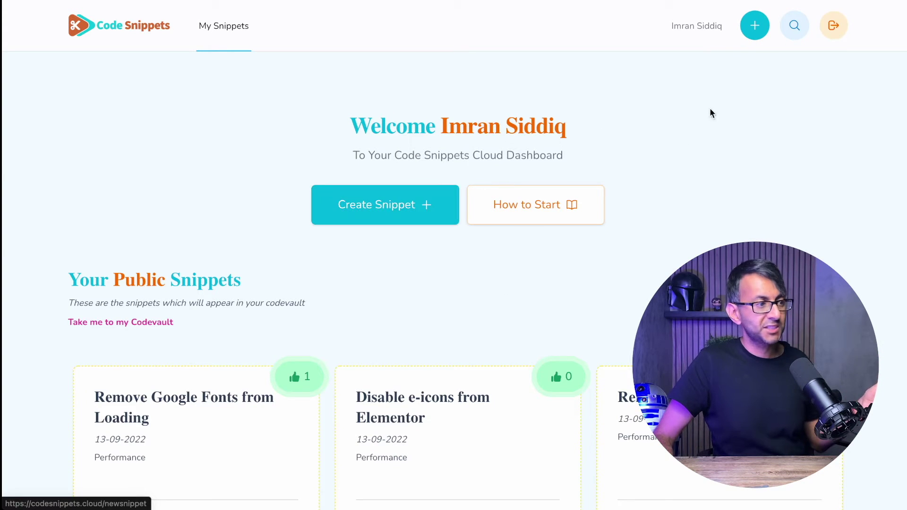
- Start a new snippet and name it "Remove Order Notes Information on Woo Checkout"
left_click(759, 30)
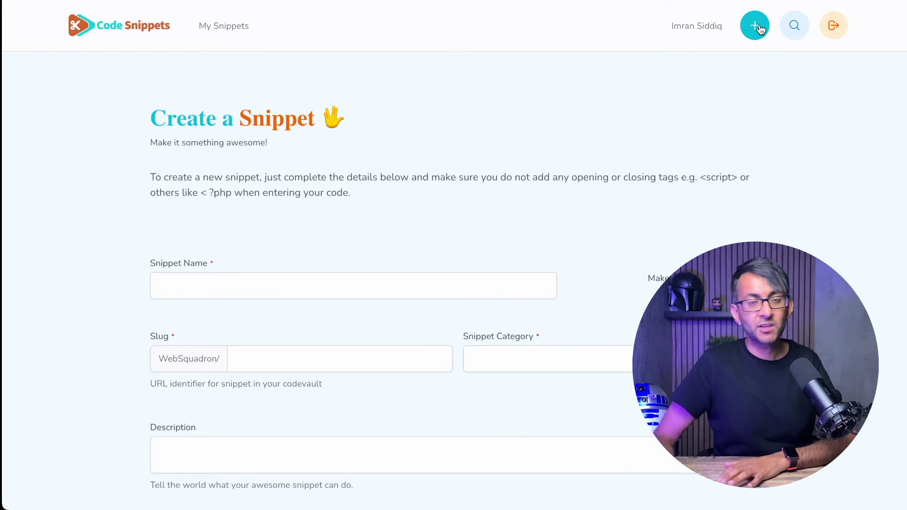
scroll(444, 260, "down", 1)
left_click(446, 256)
type("Remove Order Notes Information on Woo Checkout")
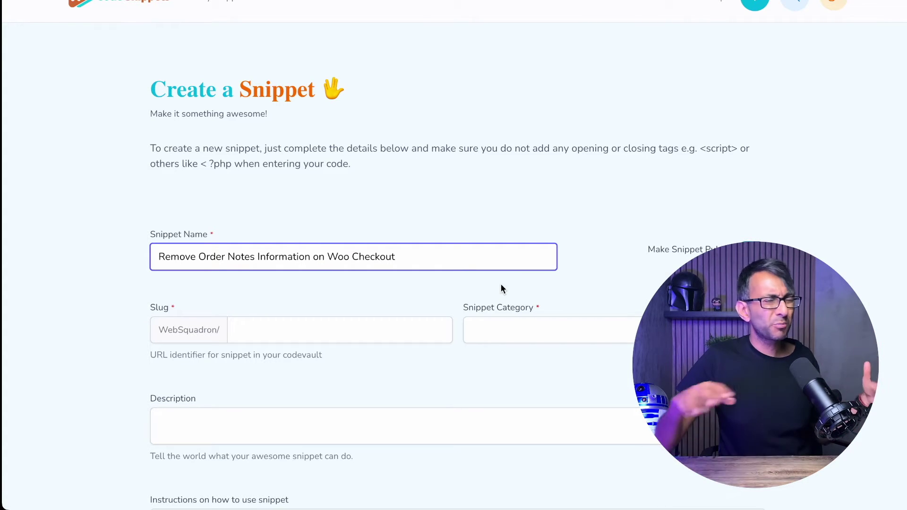
key("ctrl+Left")
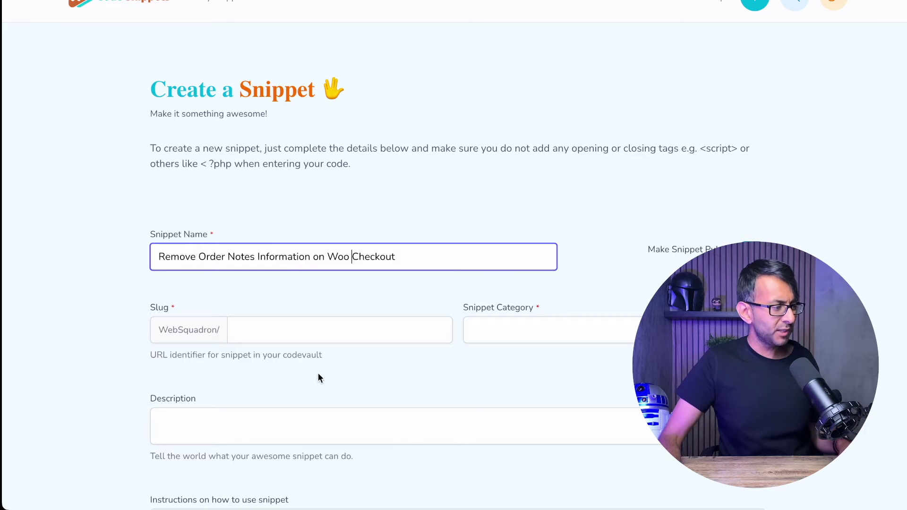
- Set the snippet's slug to Woo-Remove-Order-Notes and its category to WooCommerce
left_click(334, 335)
type("Woo-Checkout")
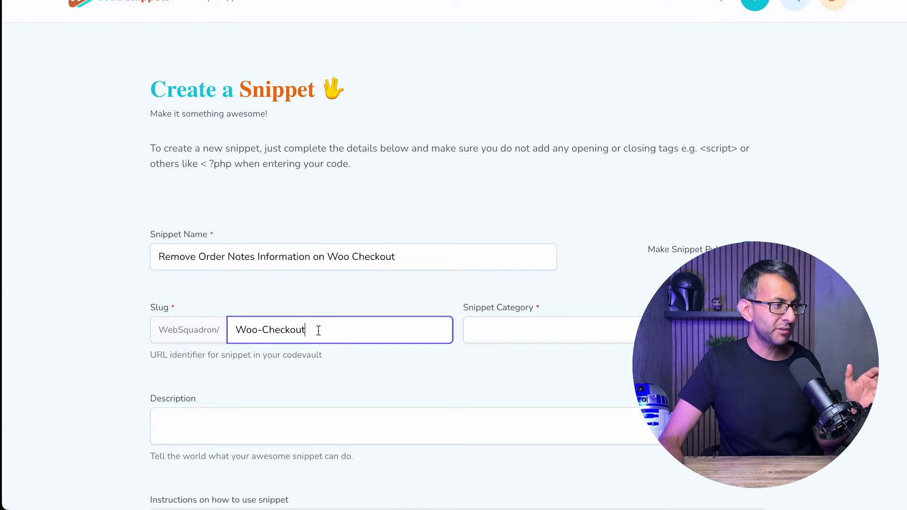
double_click(265, 329)
type("Remove-Order-Notes")
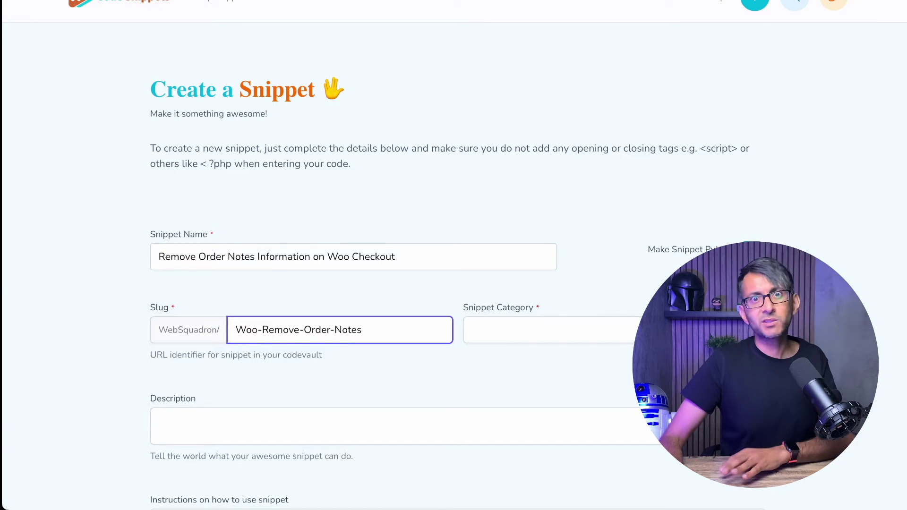
left_click(560, 325)
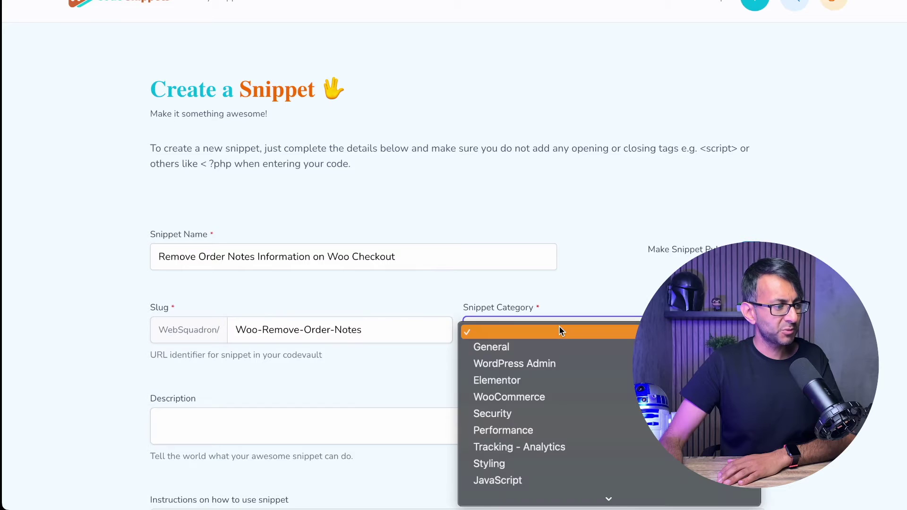
scroll(754, 188, "down", 3)
left_click(755, 188)
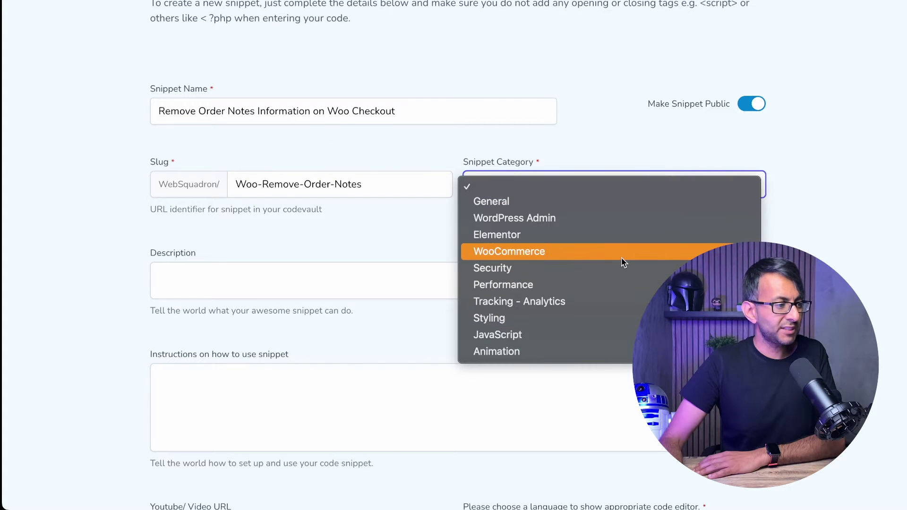
left_click(622, 254)
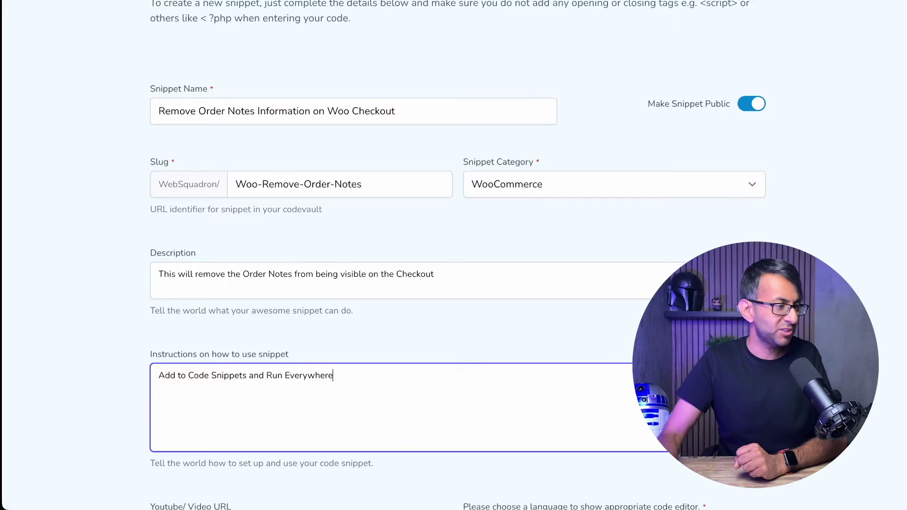
- Set the code language to JavaScript - Scripts and insert the woocommerce_checkout_fields filter with a remove_order_notes function that unsets order_comments and returns $fields
scroll(410, 442, "down", 4)
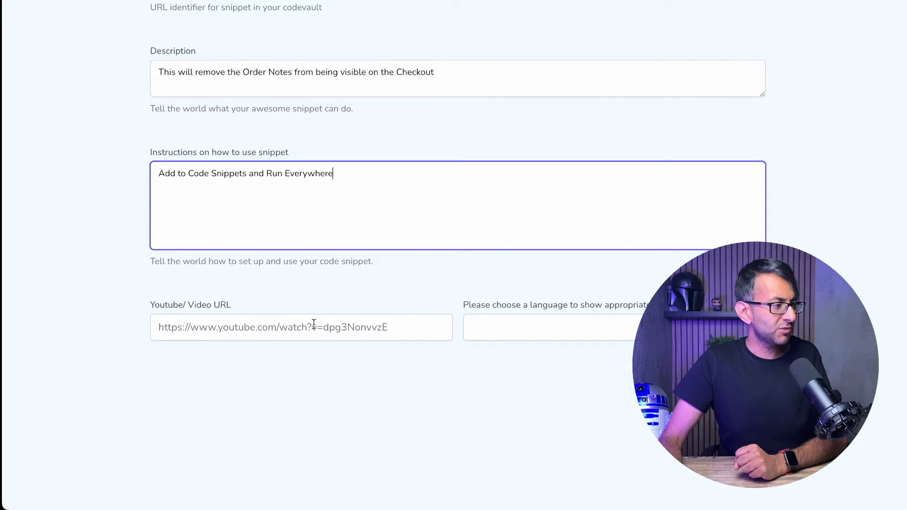
left_click(586, 327)
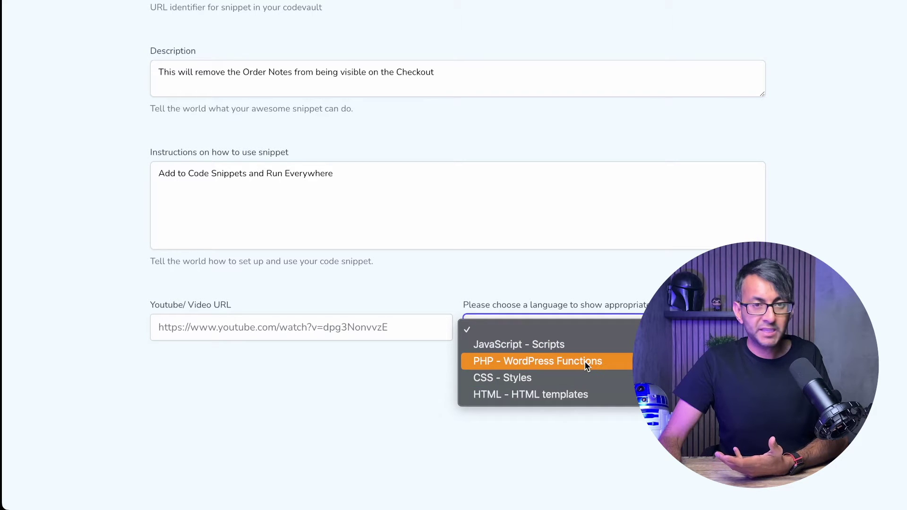
left_click(572, 347)
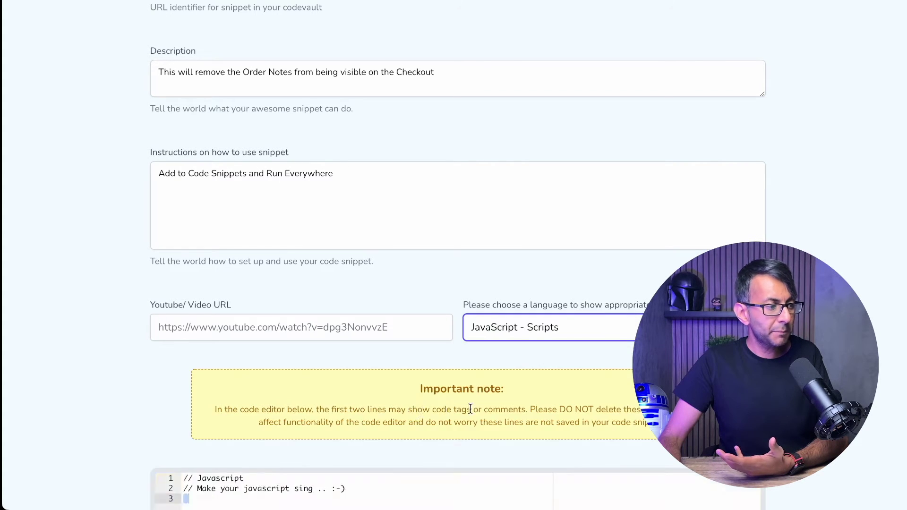
scroll(393, 413, "down", 5)
left_click(264, 356)
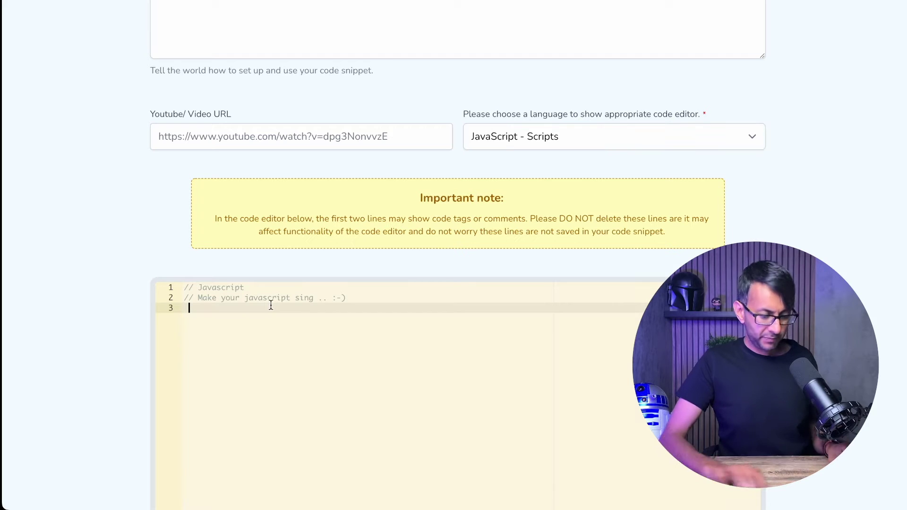
type("// Remove Order Notes Field add_filter( 'woocommerce_checkout_fields' , 'remove_order_notes' );  function remove_order_notes( $fields ) {     unset($fields['order']['order_comments']);     return $fields; }")
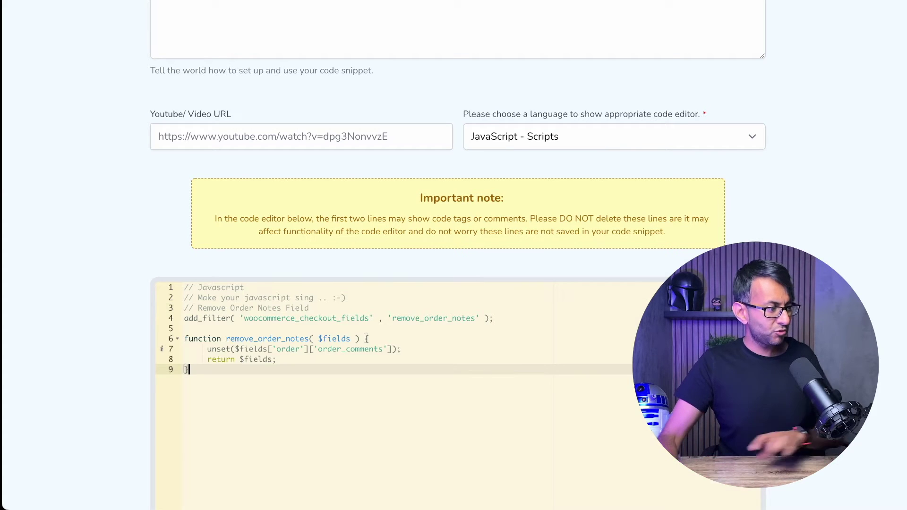
- Check the available code languages, keep JavaScript - Scripts, and save the new snippet
left_click(683, 142)
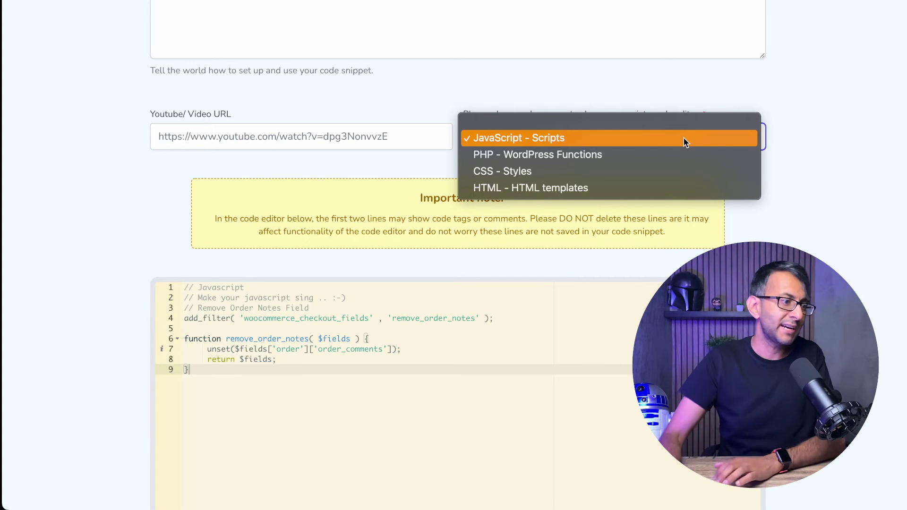
left_click(857, 231)
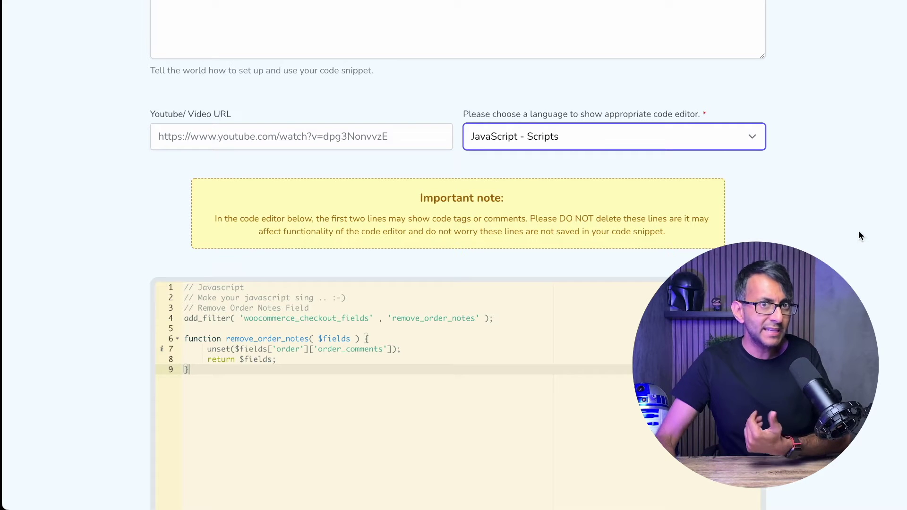
scroll(858, 231, "down", 5)
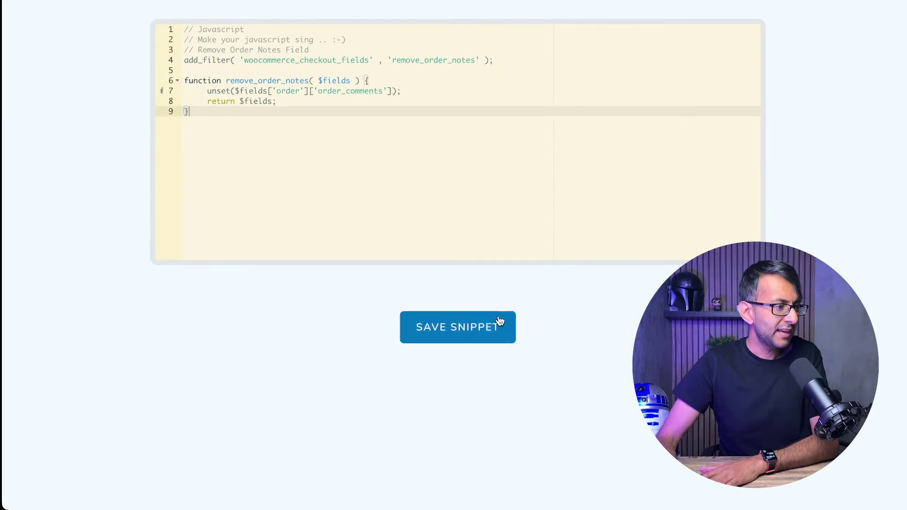
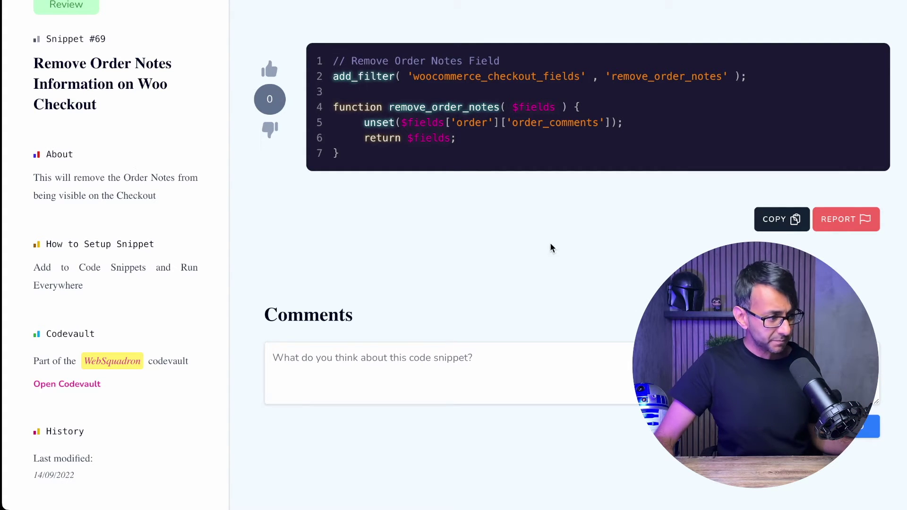
- Check the comment box on the saved snippet's page, and return to My Snippets to find the snippet under review
left_click(517, 378)
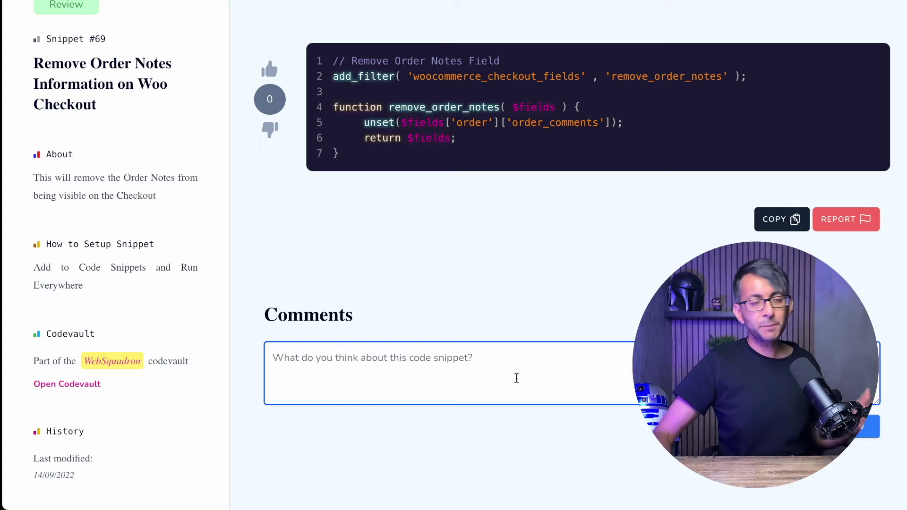
scroll(559, 348, "up", 3)
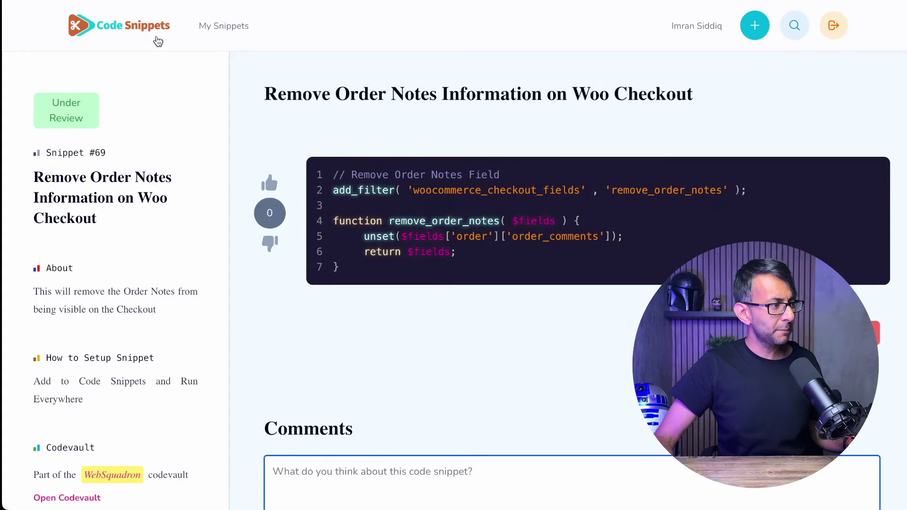
left_click(219, 26)
scroll(554, 277, "down", 5)
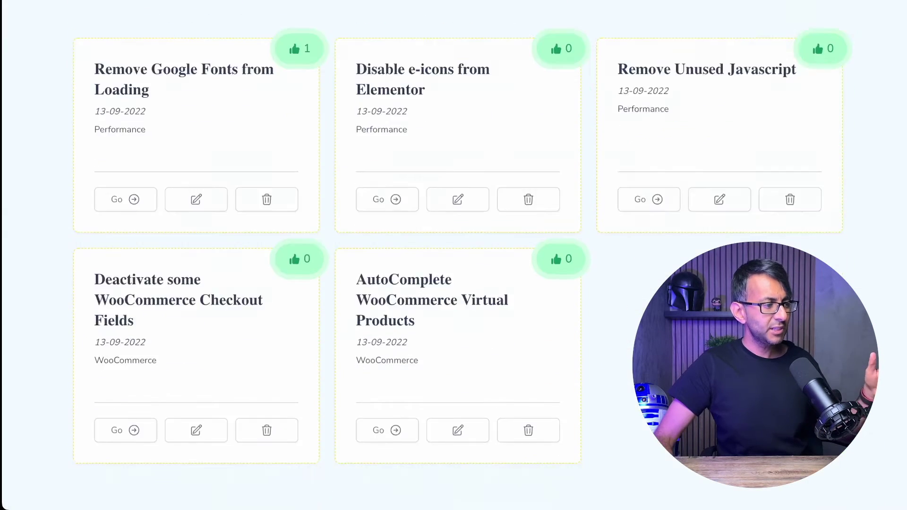
scroll(555, 277, "up", 4)
scroll(555, 278, "down", 10)
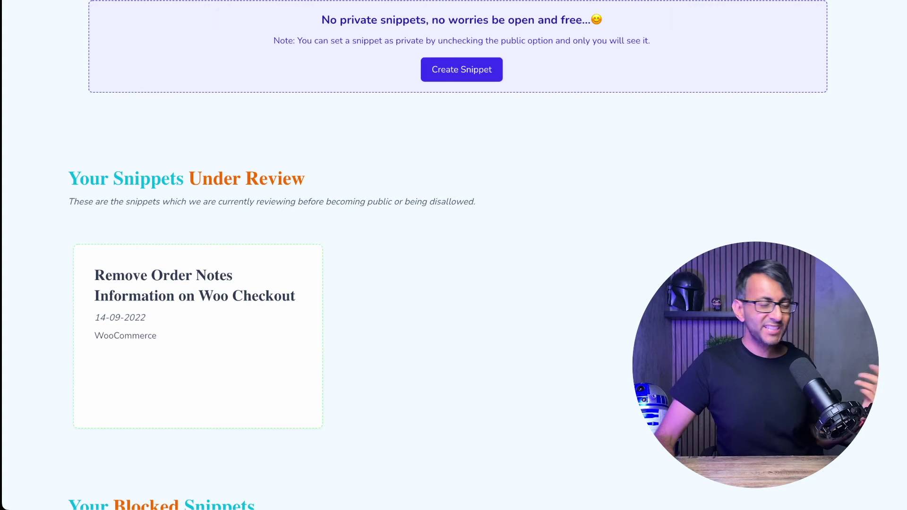
scroll(525, 341, "up", 15)
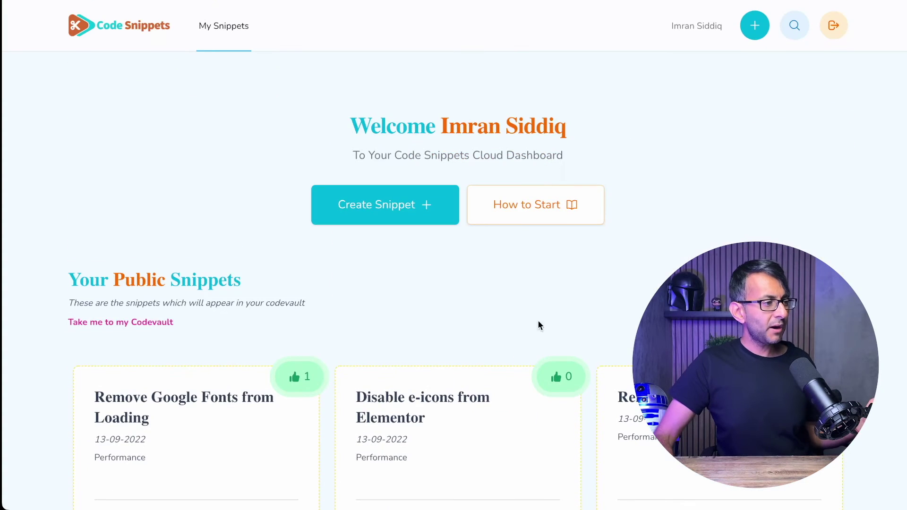
- Browse the public snippets and open "Disable e-icons from Elementor" to view its code
scroll(624, 236, "down", 4)
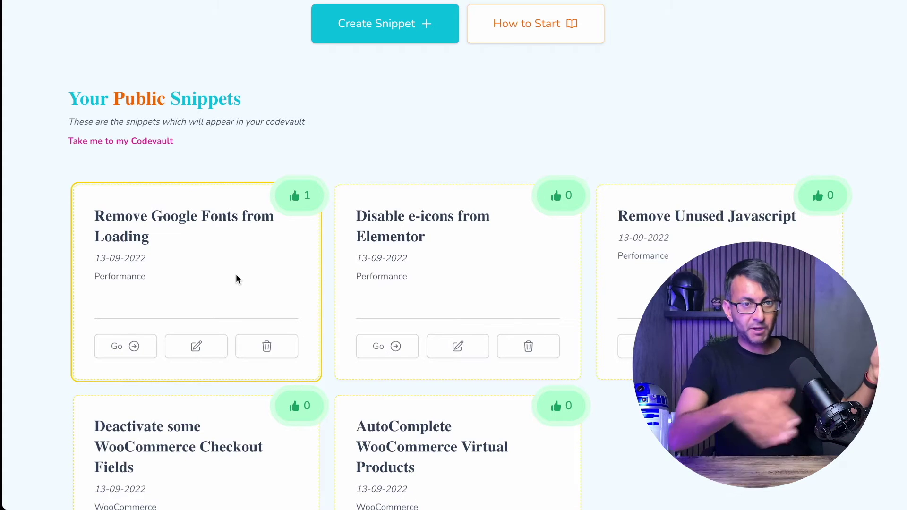
scroll(245, 274, "down", 1)
scroll(440, 240, "down", 1)
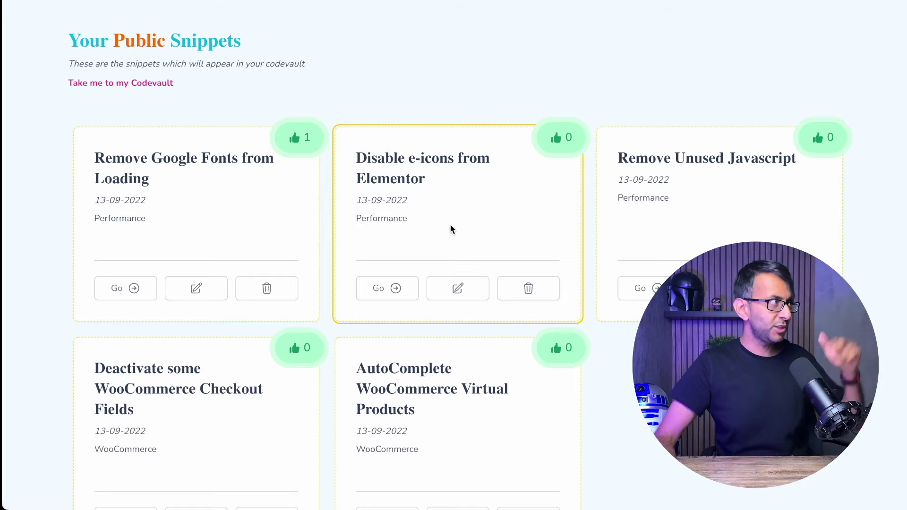
left_click(381, 288)
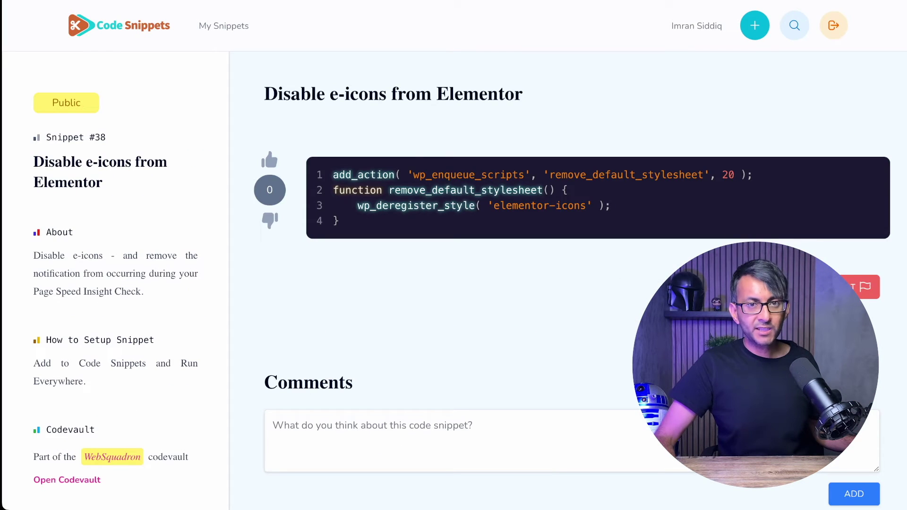
- Open the edit form of the "Disable e-icons from Elementor" snippet, check its fields, and return to My Snippets
key("alt+Left")
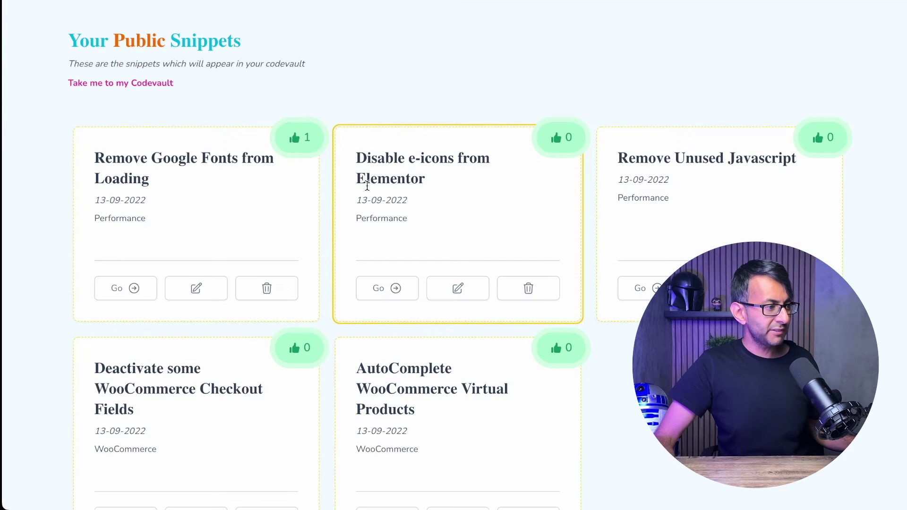
left_click(466, 288)
scroll(505, 349, "down", 5)
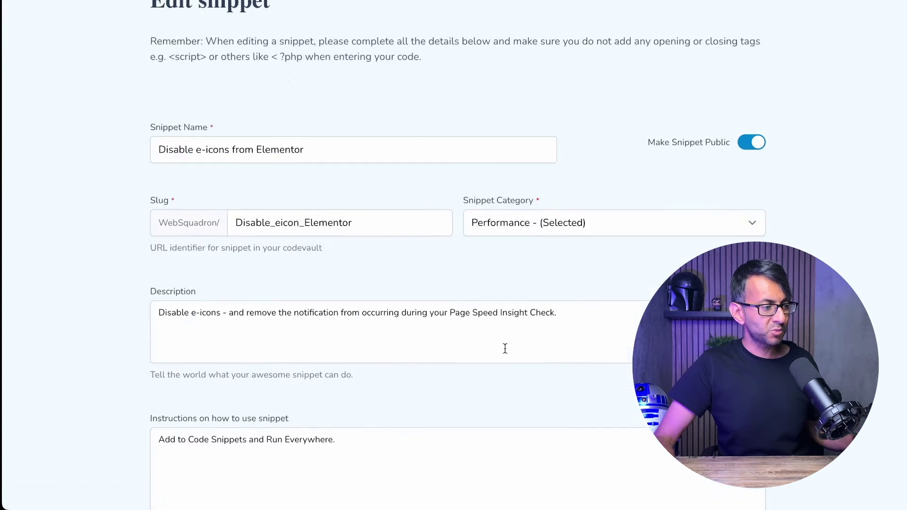
key("alt+Left")
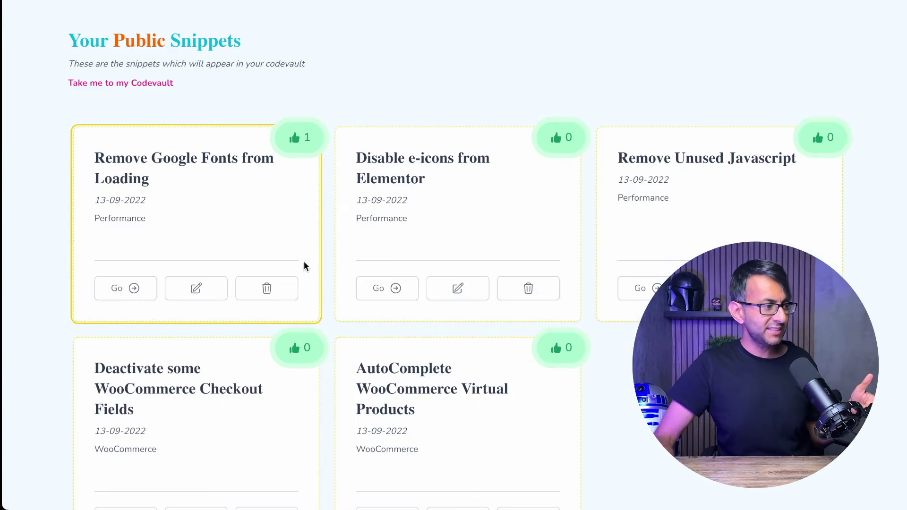
- Look over the My Snippets dashboard, including the private snippets and snippets under review sections
scroll(305, 261, "down", 10)
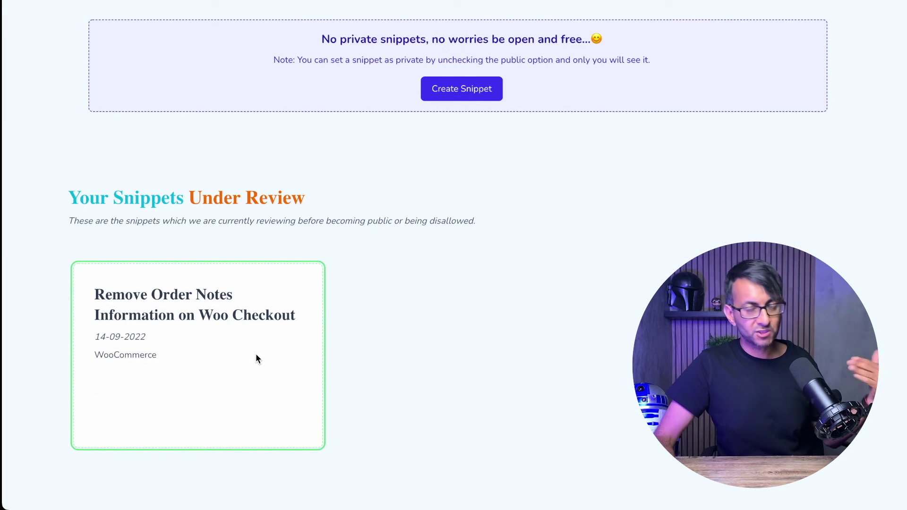
scroll(580, 361, "up", 15)
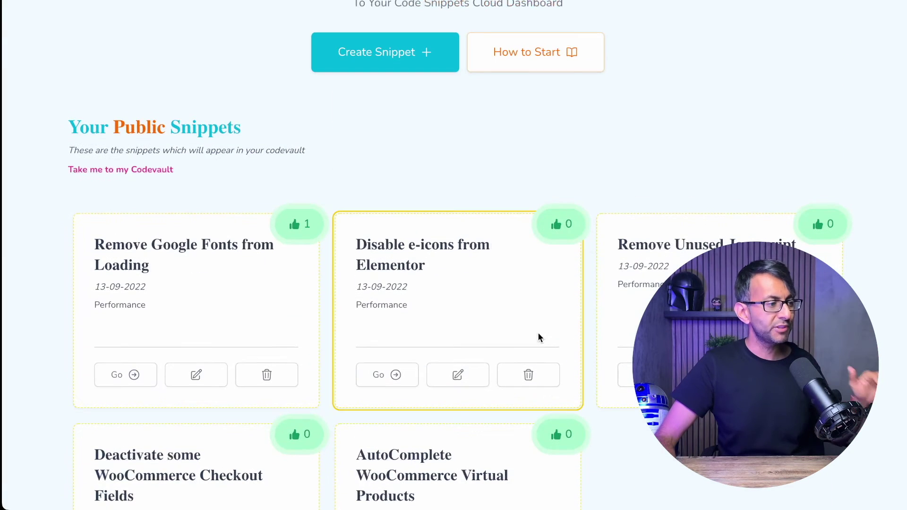
scroll(539, 330, "up", 3)
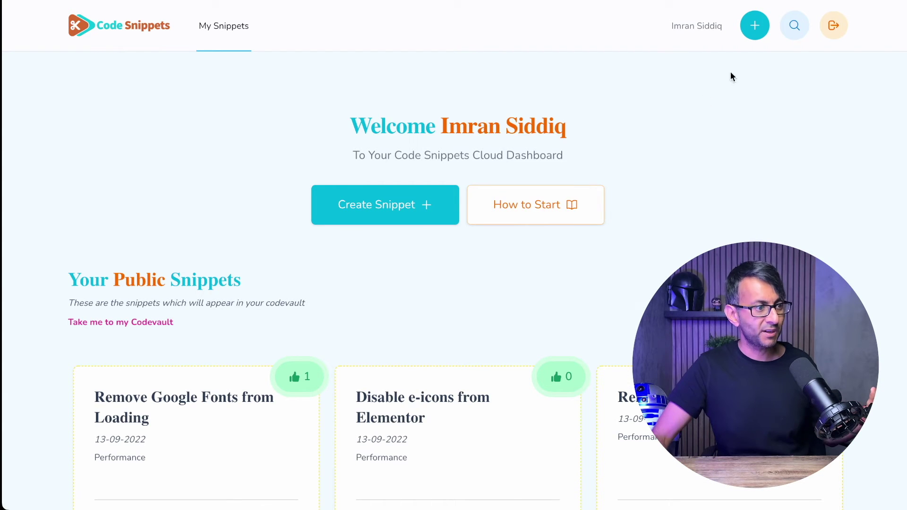
- Open the snippet search page, search for "Woo", and clear the search text
left_click(797, 33)
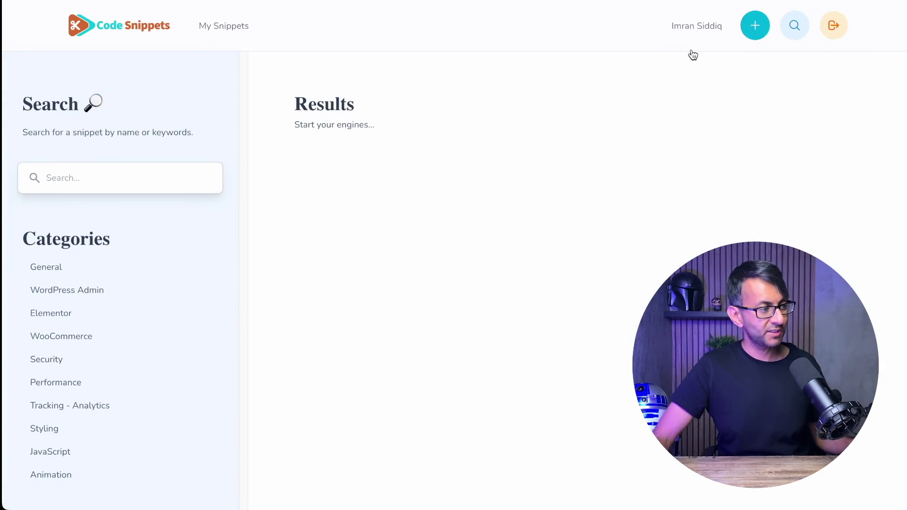
scroll(123, 340, "down", 1)
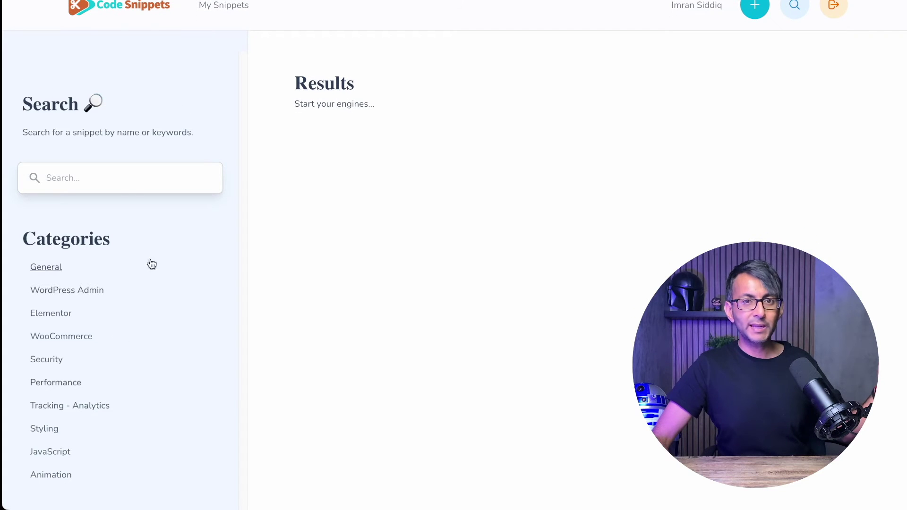
type("Woo")
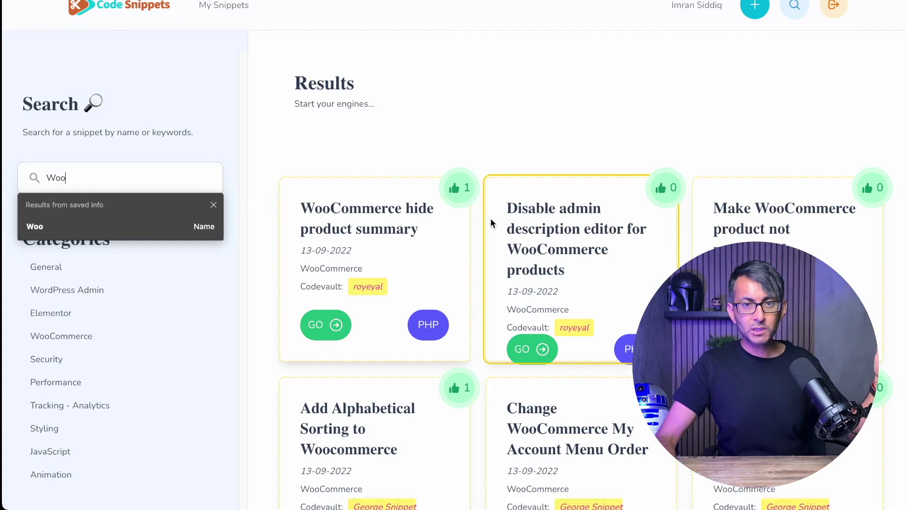
left_click(170, 178)
key("BackSpace")
key("BackSpace")
key("BackSpace")
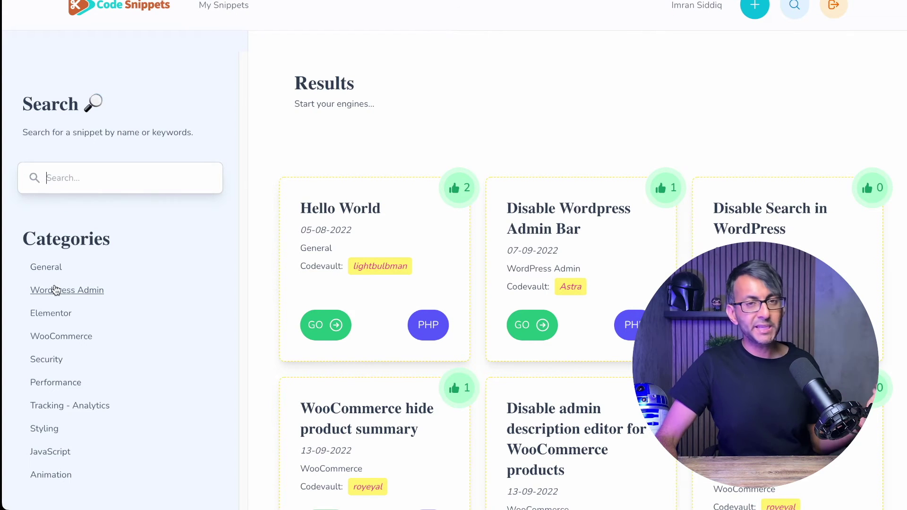
- List the snippets in the Elementor category, and browse those in the WooCommerce category
left_click(44, 316)
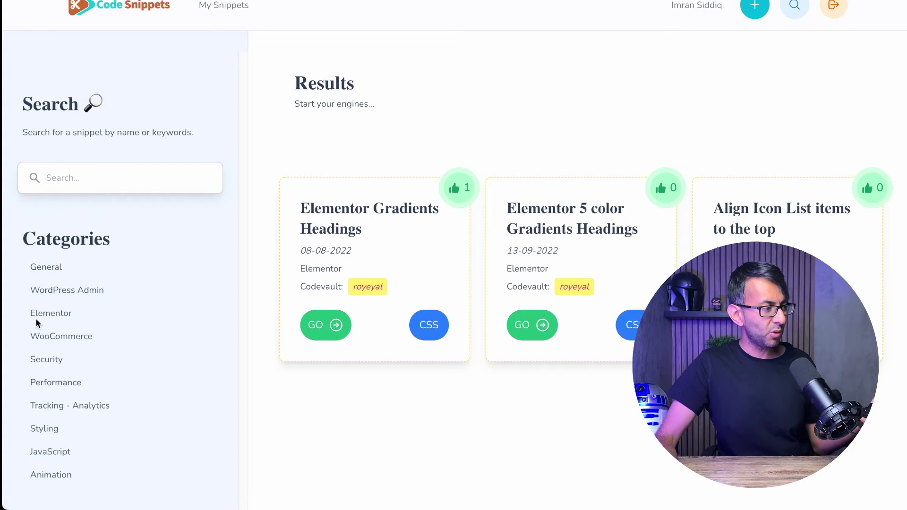
left_click(67, 336)
scroll(434, 366, "down", 5)
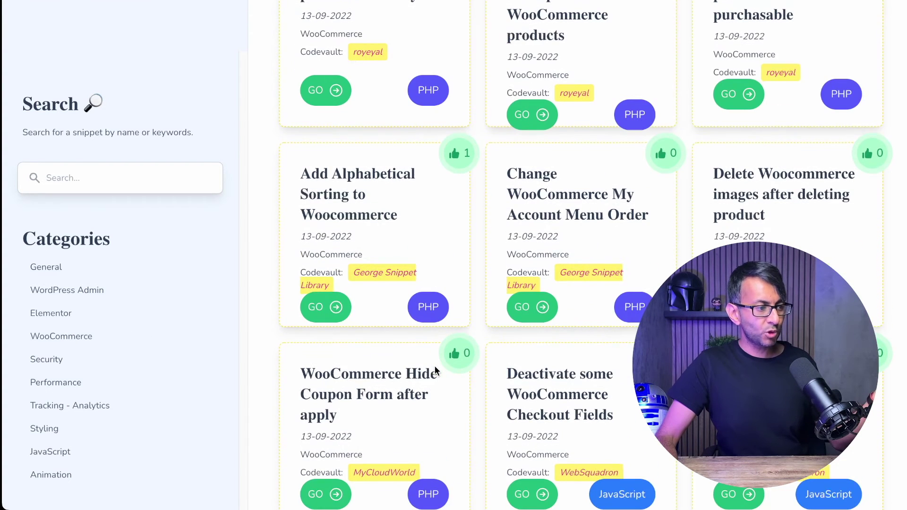
scroll(435, 367, "down", 1)
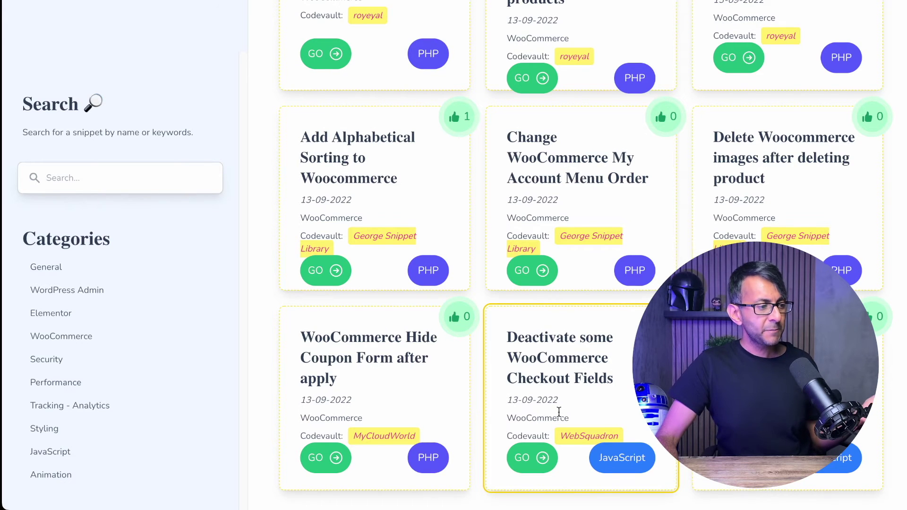
scroll(558, 412, "up", 1)
scroll(559, 412, "up", 3)
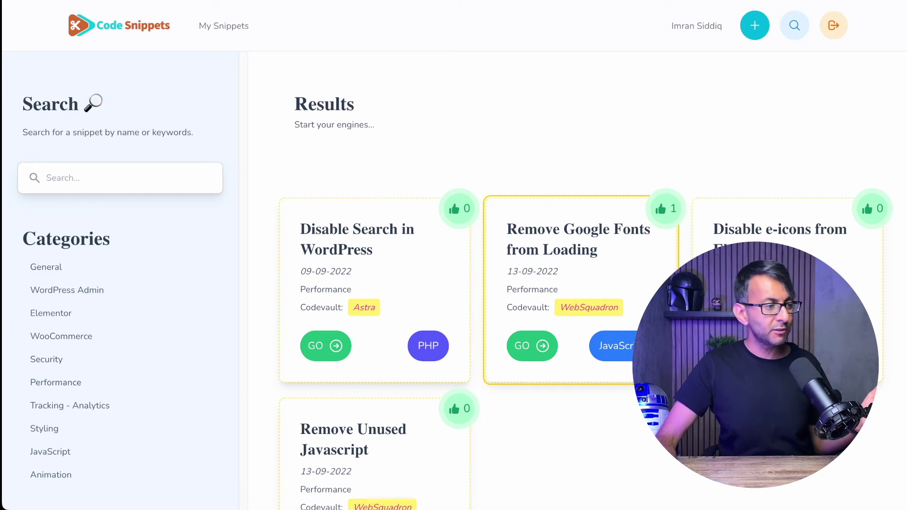
- Filter the search by the WooCommerce category and open "Add Alphabetical Sorting to Woocommerce" to review its code and setup notes
left_click(69, 336)
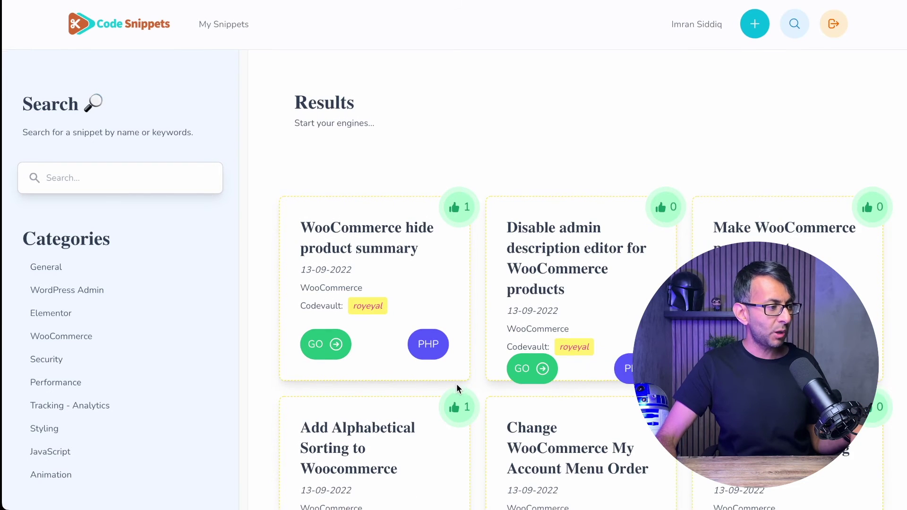
scroll(456, 388, "down", 2)
scroll(453, 373, "down", 5)
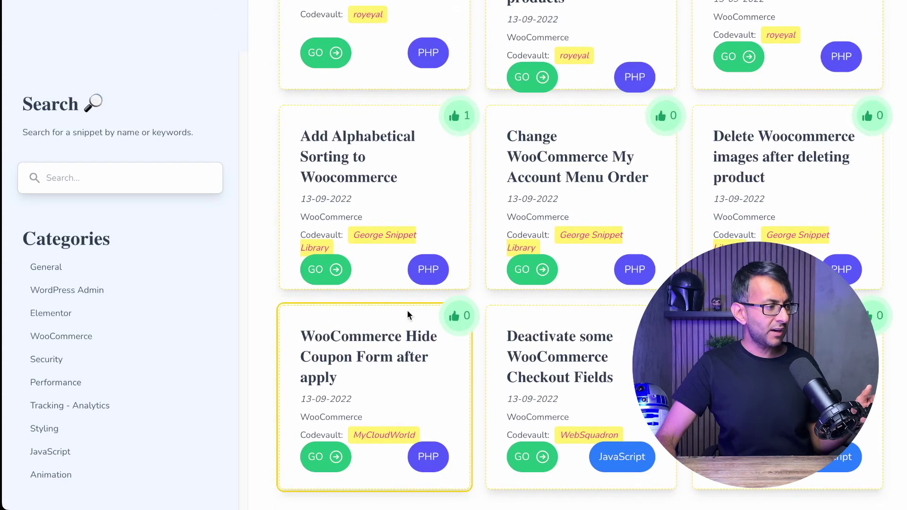
left_click(327, 275)
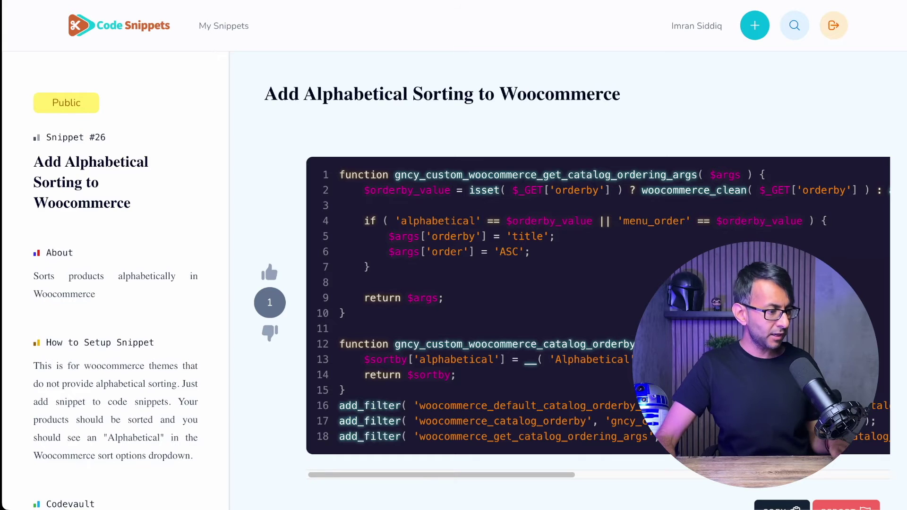
scroll(453, 255, "down", 4)
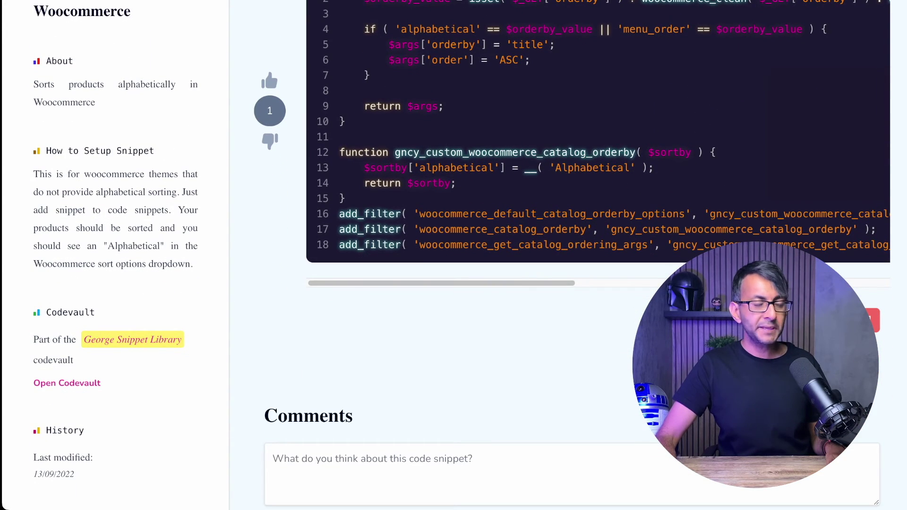
scroll(435, 67, "up", 4)
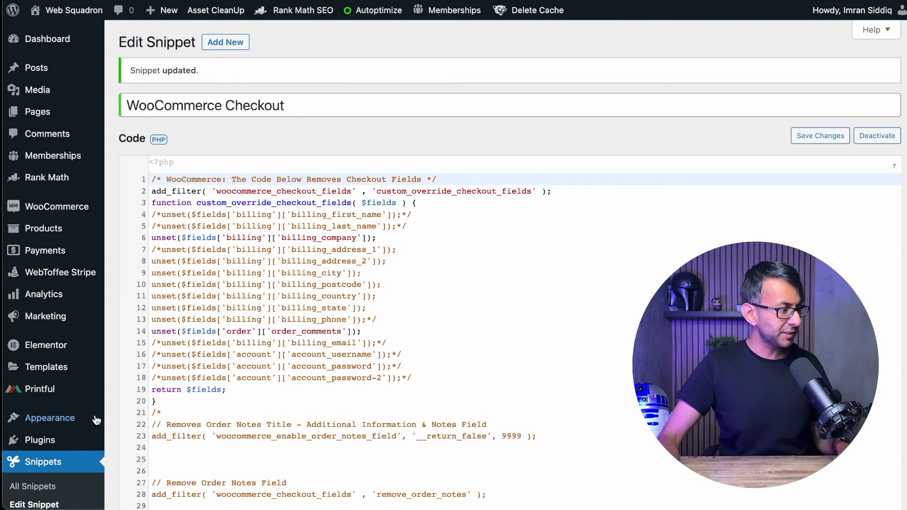
- Start a new PHP snippet in the WordPress site's Snippets area and paste in the copied alphabetical sorting code
left_click(38, 487)
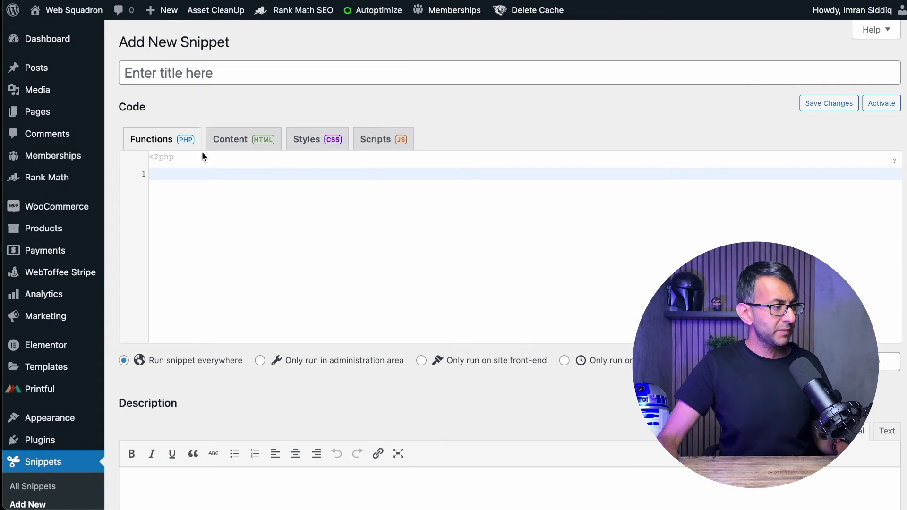
left_click(205, 72)
left_click(234, 246)
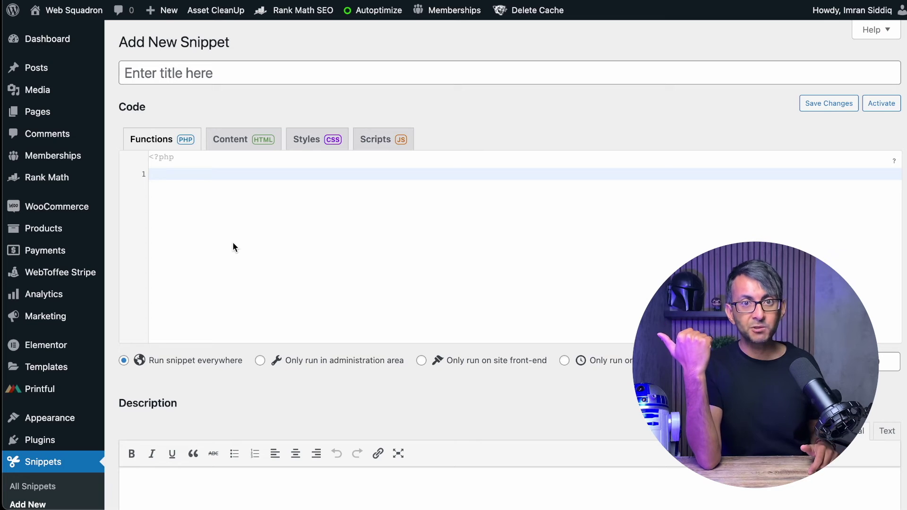
key("super+v")
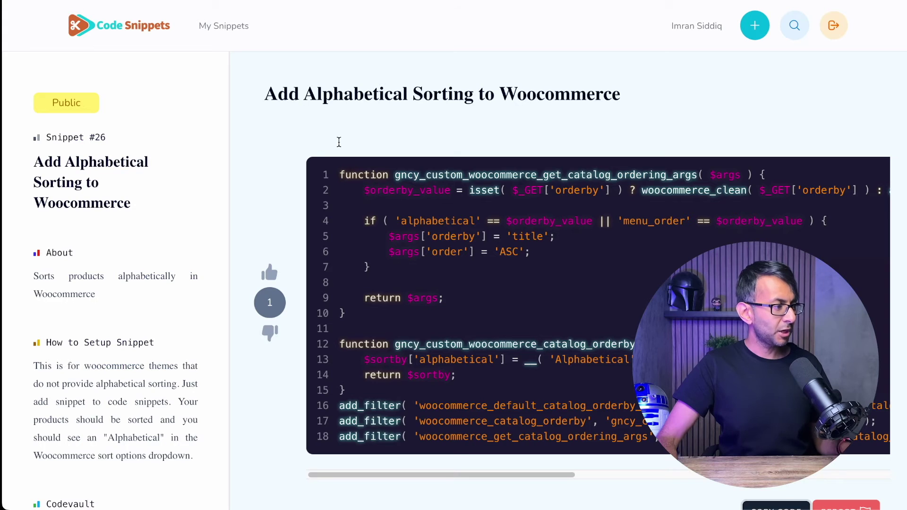
- Copy the title "Add Alphabetical Sorting to Woocommerce" from the cloud snippet page and paste it as the new WordPress snippet's title
left_click_drag(147, 204, 34, 162)
key("ctrl+c")
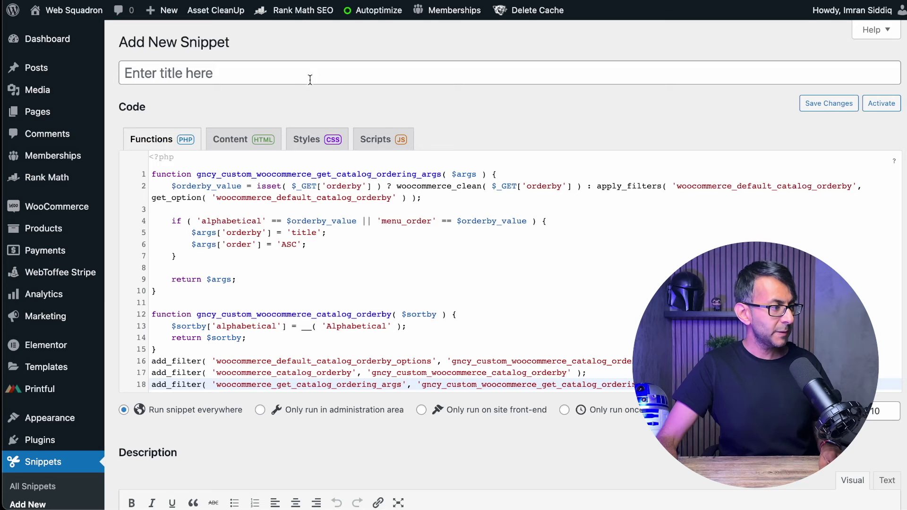
left_click(308, 74)
key("ctrl+v")
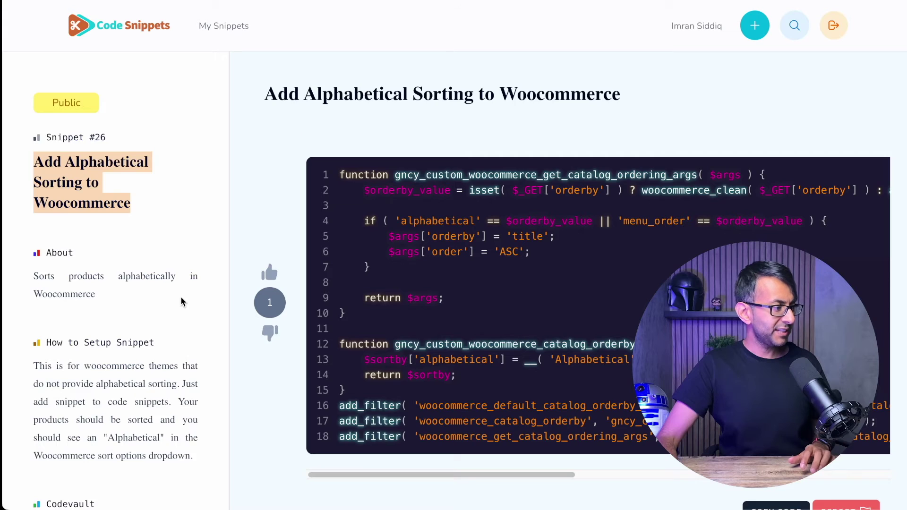
- Review the alphabetical sorting snippet's description, setup instructions, codevault details and voting controls on its cloud page
scroll(180, 296, "down", 5)
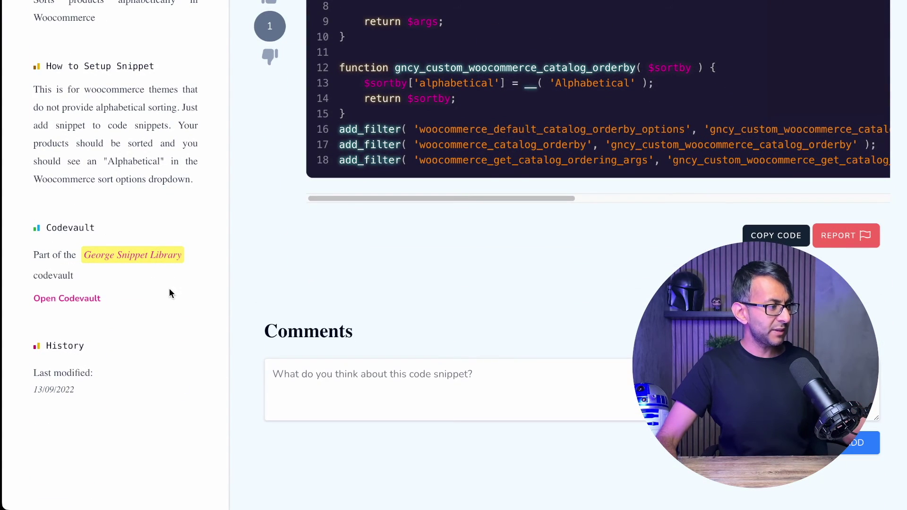
scroll(177, 309, "up", 3)
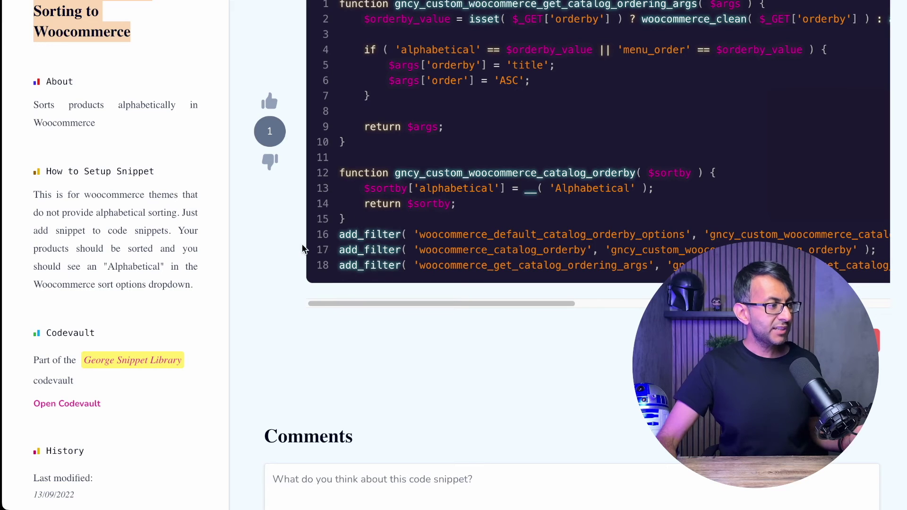
scroll(303, 249, "up", 3)
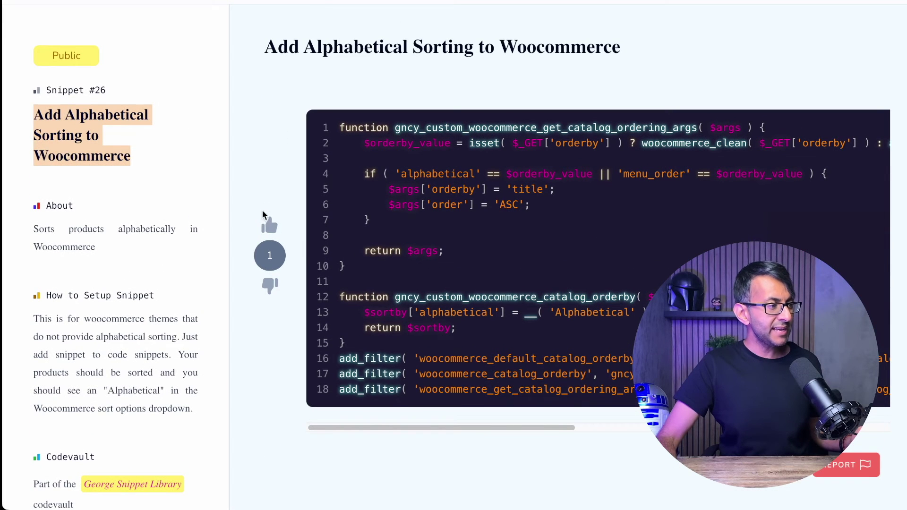
left_click(293, 219)
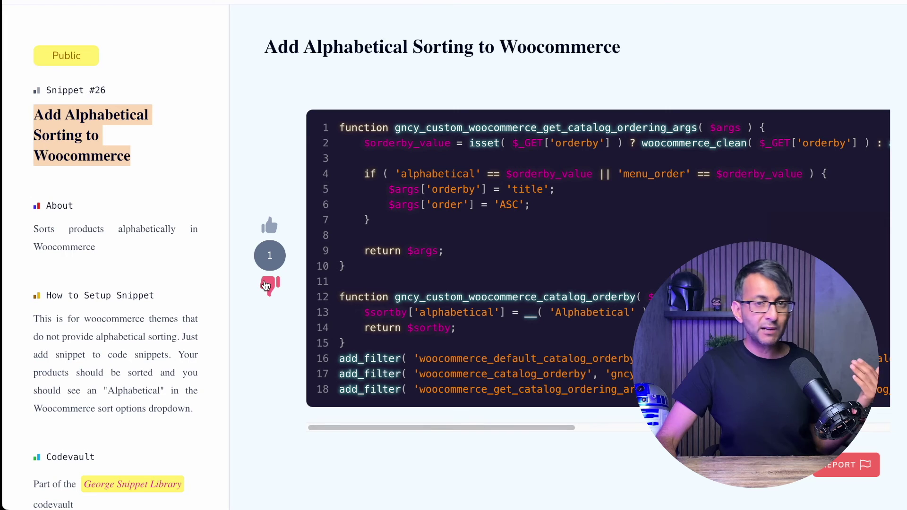
- Post the comment "Well done! Love it." on the alphabetical sorting snippet and view it in the comments
scroll(476, 301, "down", 3)
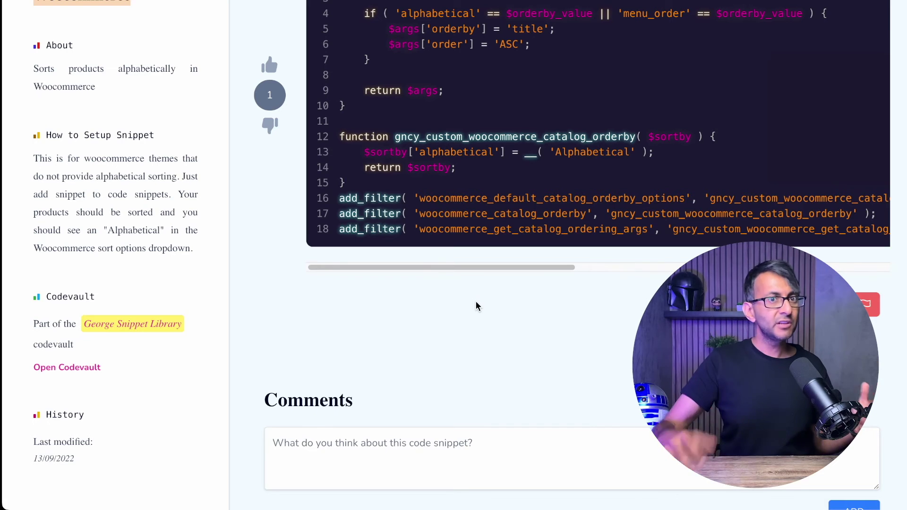
scroll(609, 438, "down", 2)
left_click(545, 390)
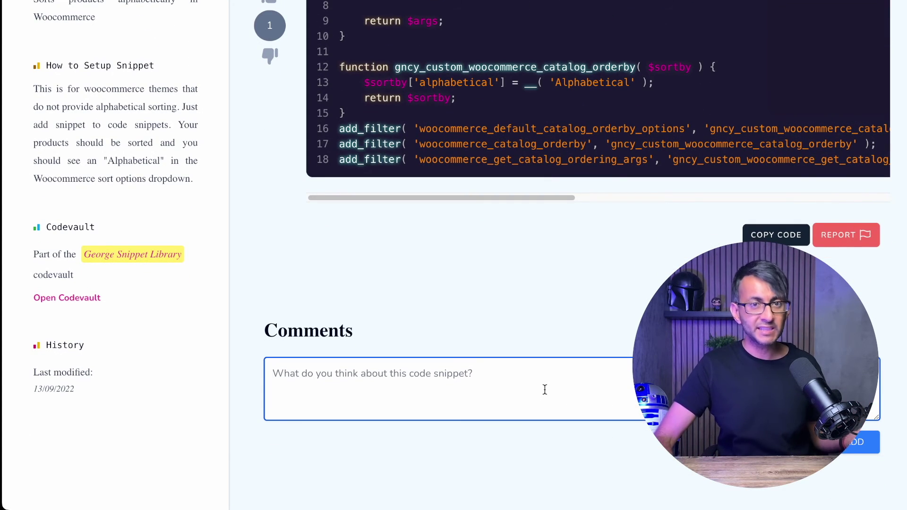
type("Well done! Love it.")
left_click(849, 449)
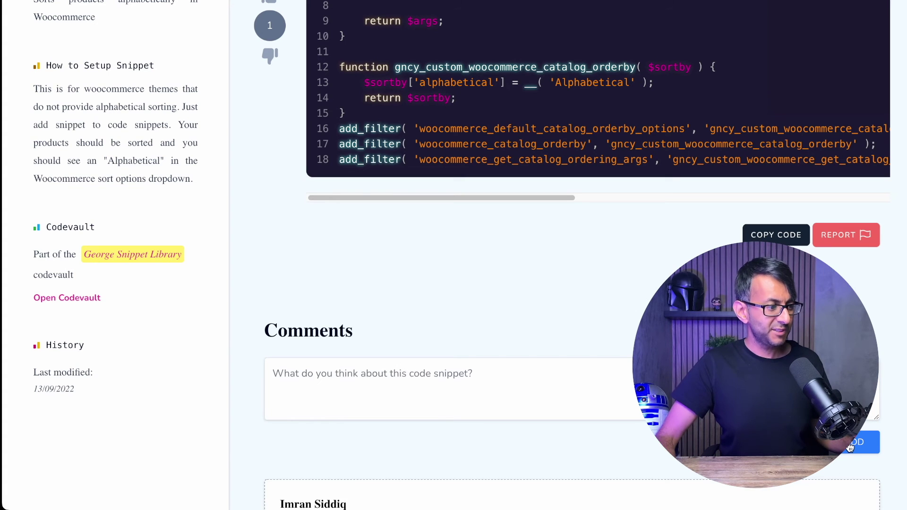
scroll(850, 448, "down", 2)
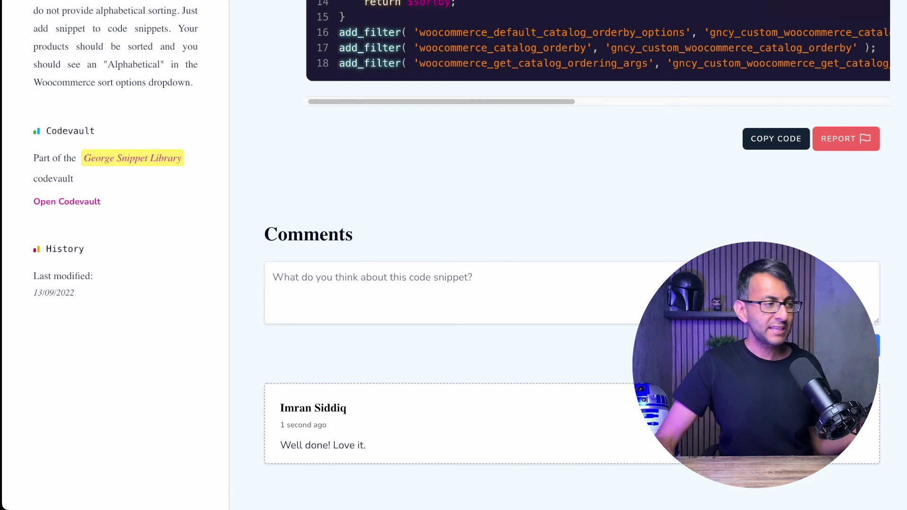
- Look over the alphabetical sorting snippet's page once more, and return to My Snippets to browse the public snippets
scroll(623, 279, "up", 6)
scroll(623, 282, "down", 3)
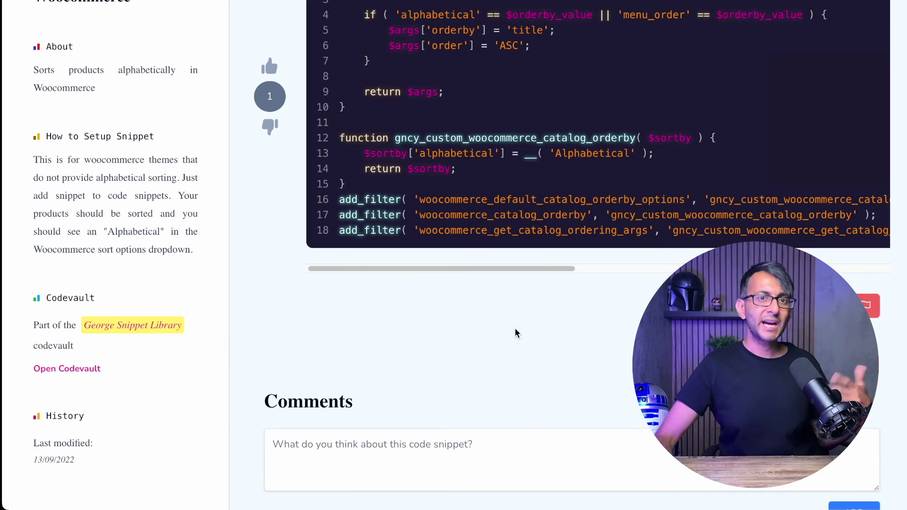
scroll(516, 330, "up", 5)
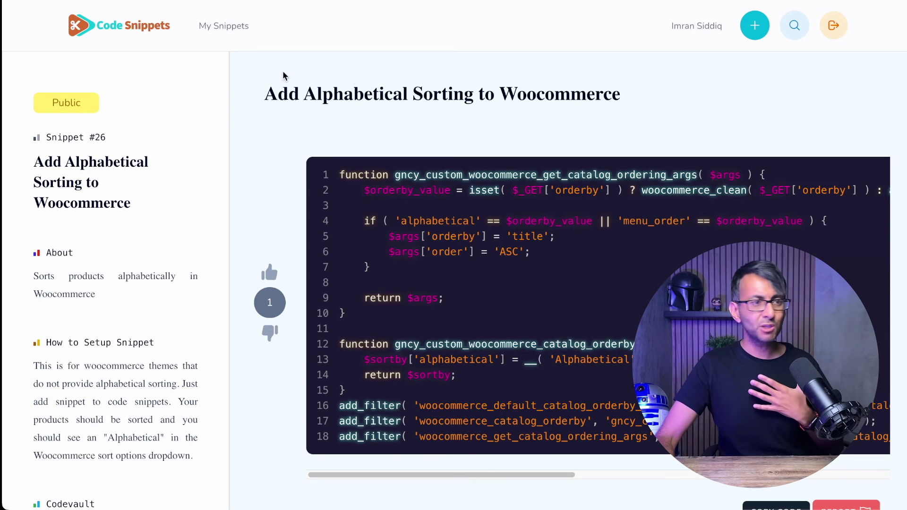
left_click(208, 29)
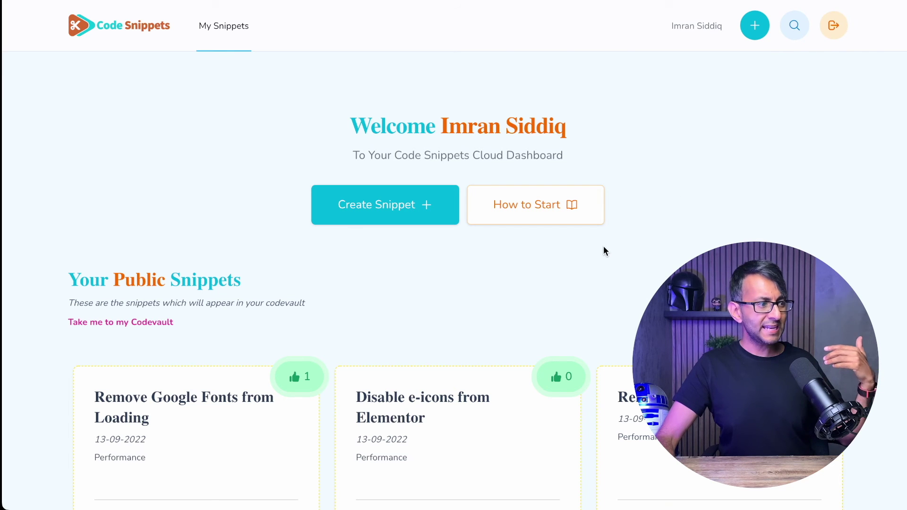
scroll(604, 247, "down", 8)
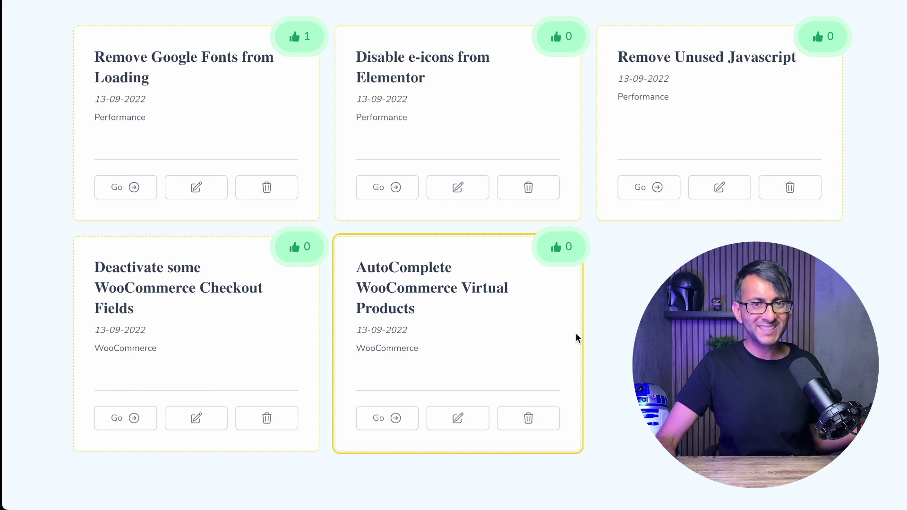
scroll(576, 335, "up", 3)
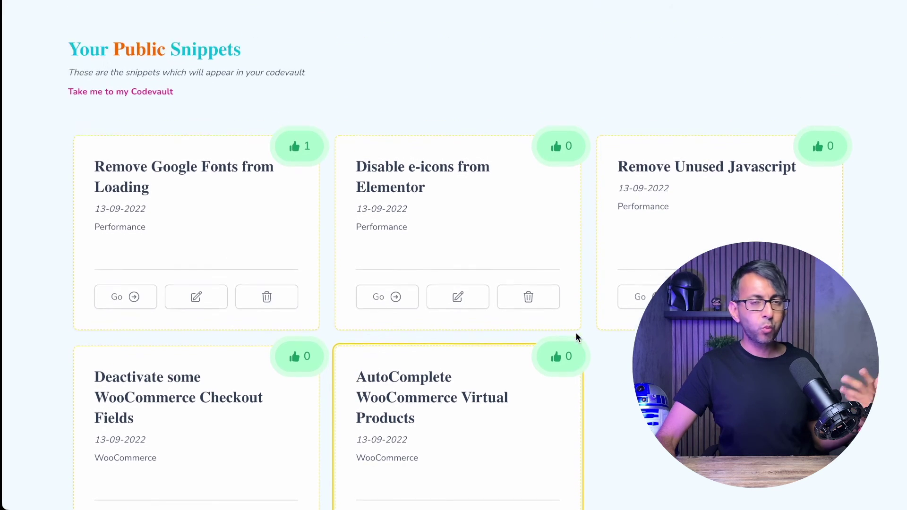